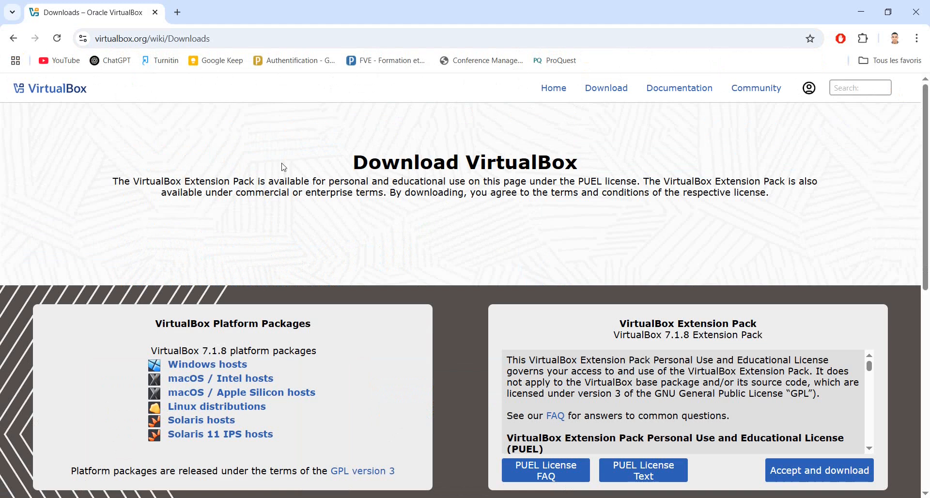
Download the VirtualBox 7.1.8 platform package for Windows hosts and check its download progress.
{"action": "left_click", "coordinate": [196, 368]}
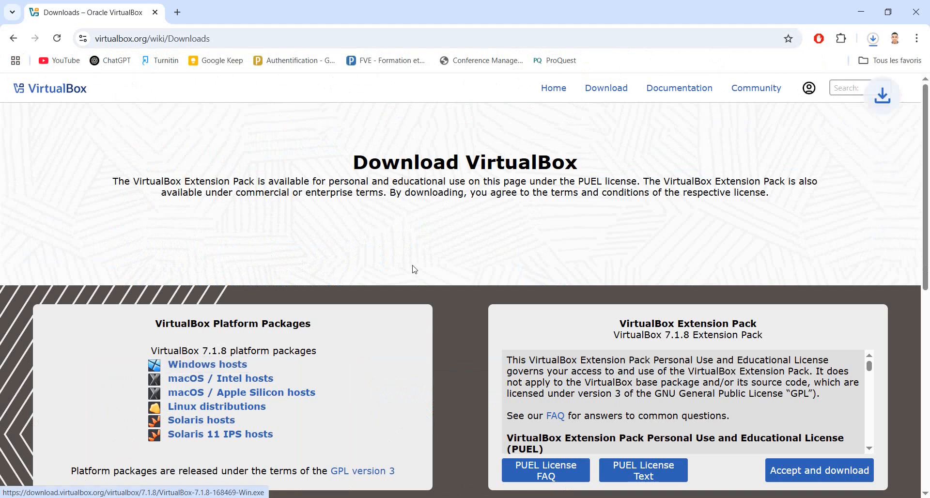
{"action": "left_click", "coordinate": [876, 42]}
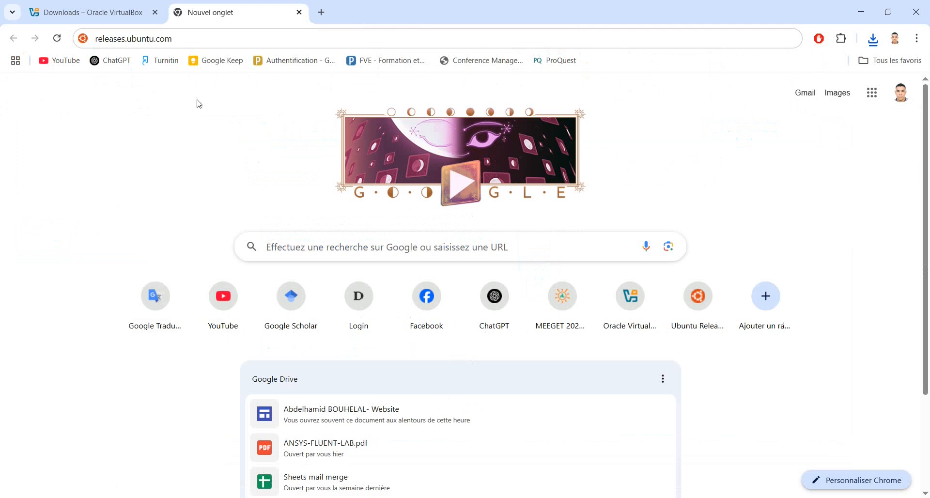
Go to releases.ubuntu.com and download the 64-bit PC (AMD64) desktop image of Ubuntu 22.04.5 LTS (Jammy Jellyfish).
{"action": "left_click", "coordinate": [185, 38]}
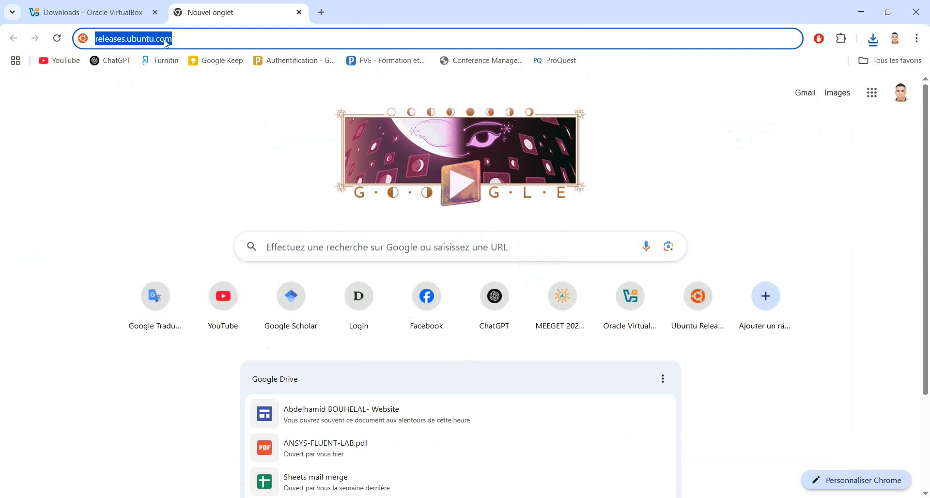
{"action": "key", "text": "Return"}
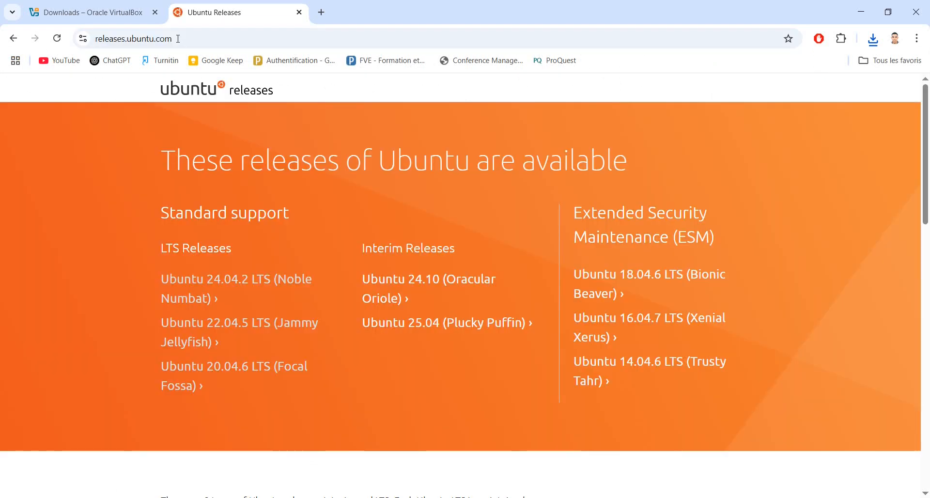
{"action": "scroll", "coordinate": [134, 289], "scroll_direction": "down", "scroll_amount": 2}
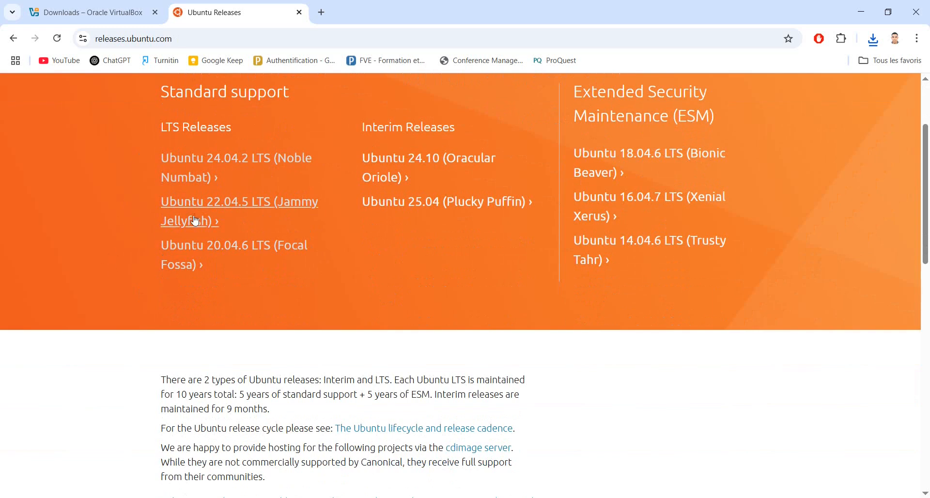
{"action": "left_click", "coordinate": [232, 209]}
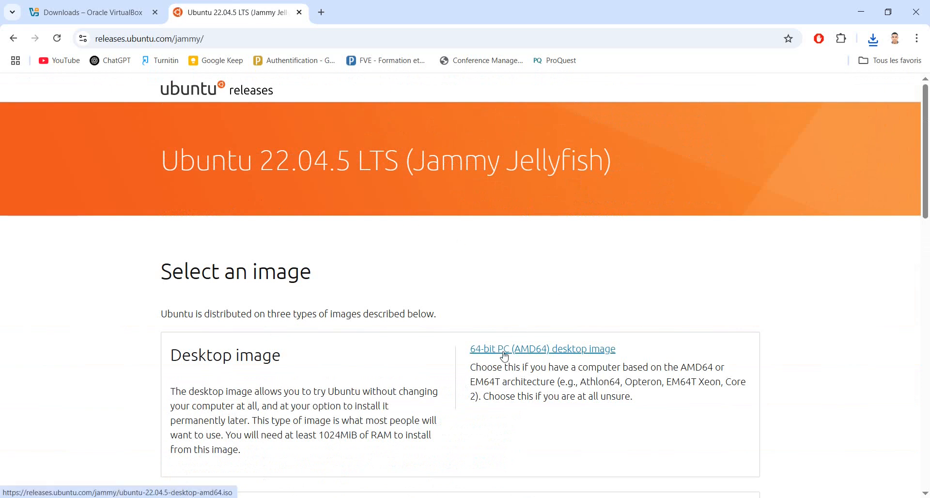
{"action": "left_click", "coordinate": [530, 355]}
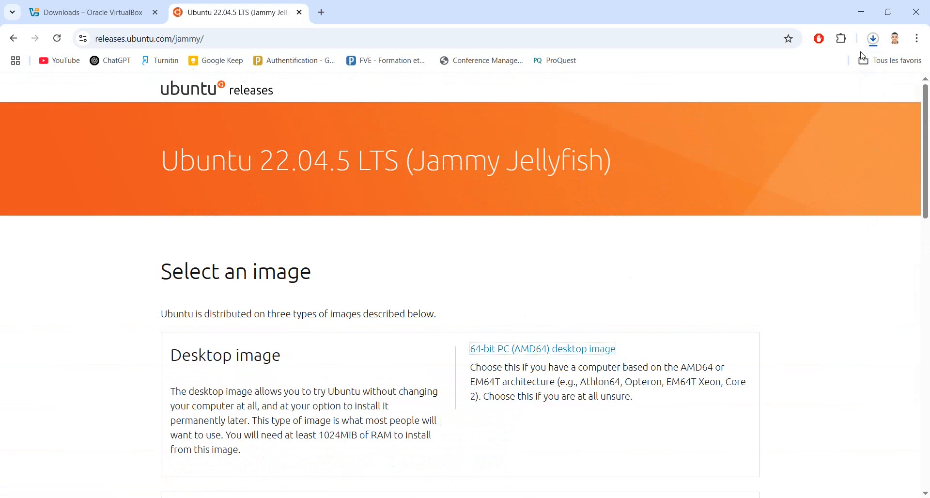
{"action": "left_click", "coordinate": [875, 44]}
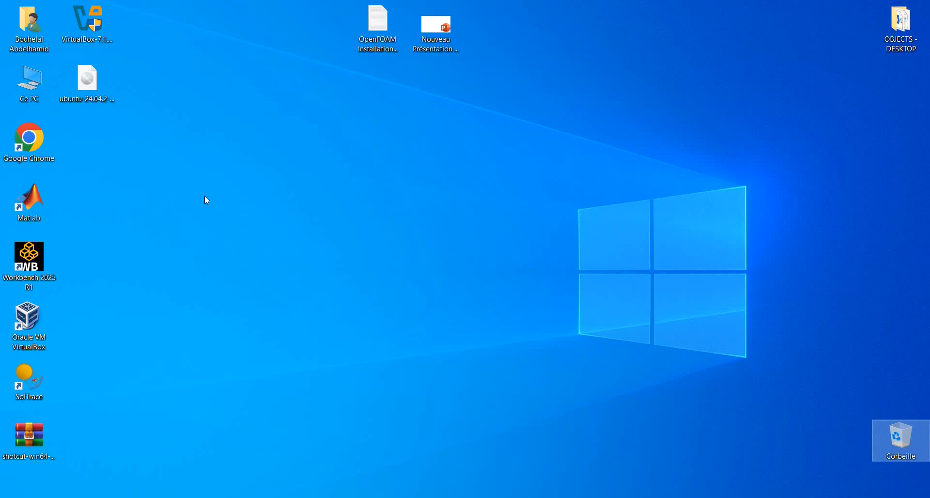
Launch the downloaded VirtualBox 7.1.8 installer from the desktop and accept its licence agreement.
{"action": "left_click", "coordinate": [84, 20]}
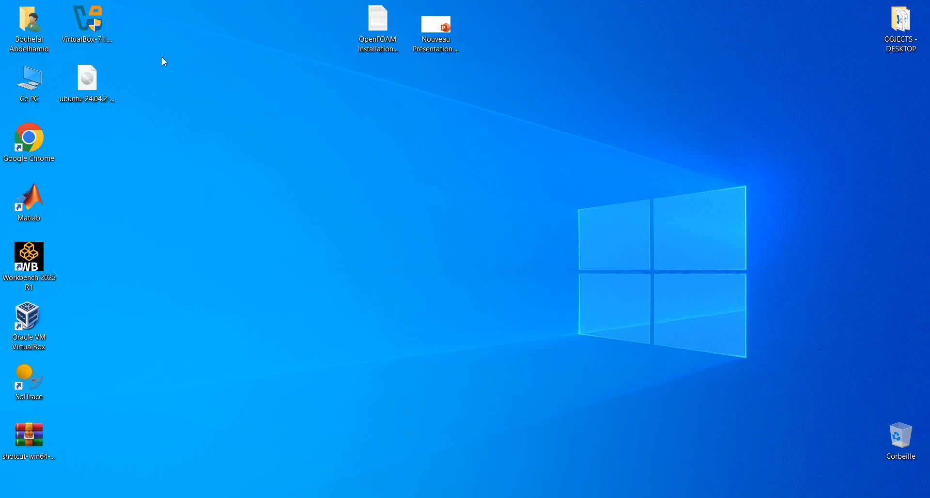
{"action": "left_click", "coordinate": [97, 30]}
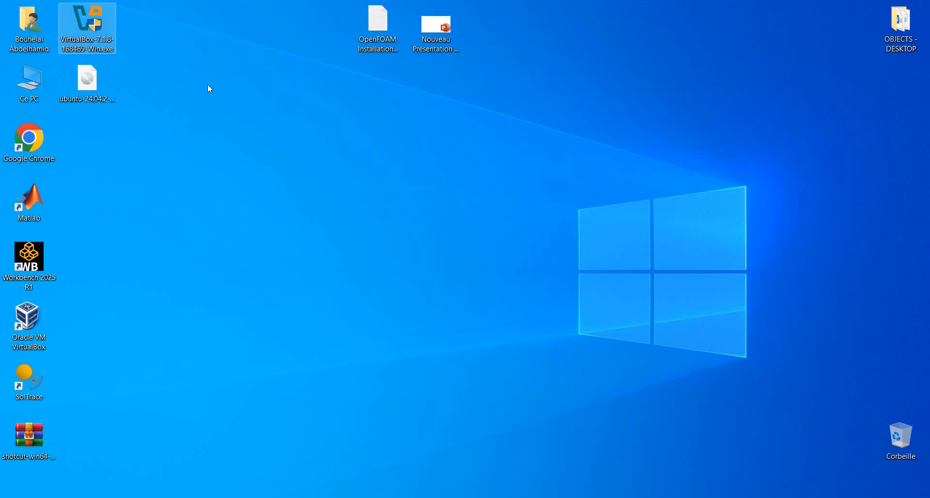
{"action": "left_click", "coordinate": [210, 89]}
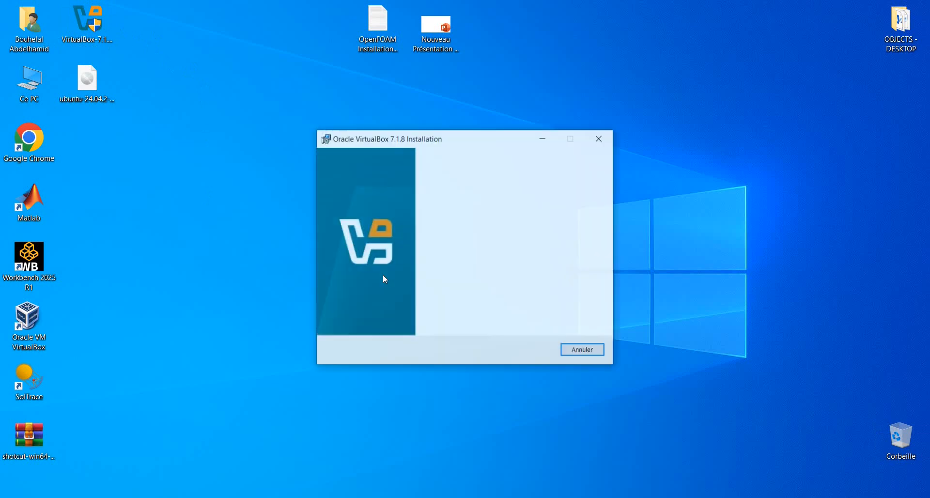
{"action": "left_click", "coordinate": [516, 349]}
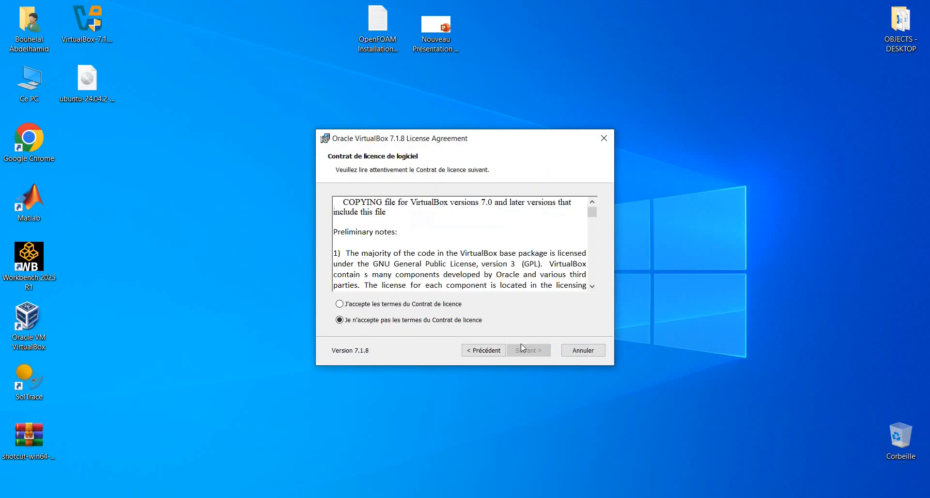
{"action": "left_click", "coordinate": [379, 304]}
{"action": "left_click", "coordinate": [525, 352]}
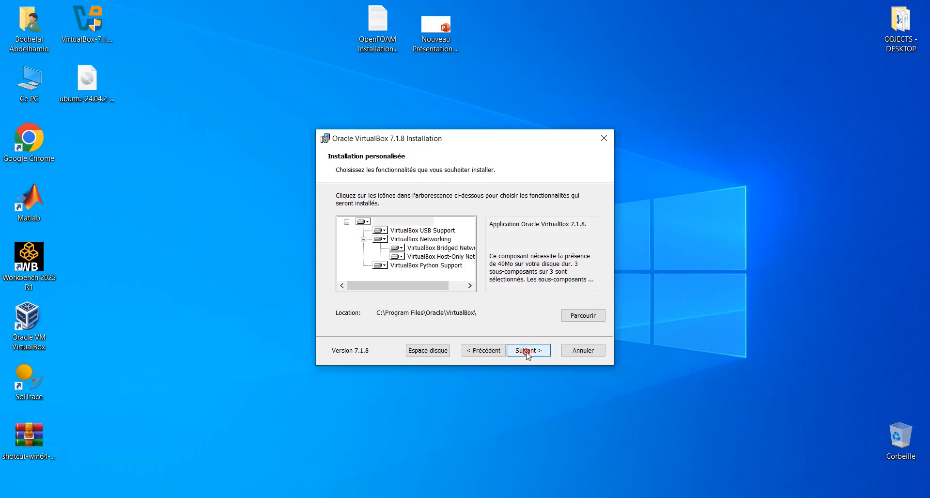
Install VirtualBox with the default features and location, agreeing to proceed despite the missing Python dependencies.
{"action": "left_click", "coordinate": [527, 354]}
{"action": "left_click", "coordinate": [530, 355]}
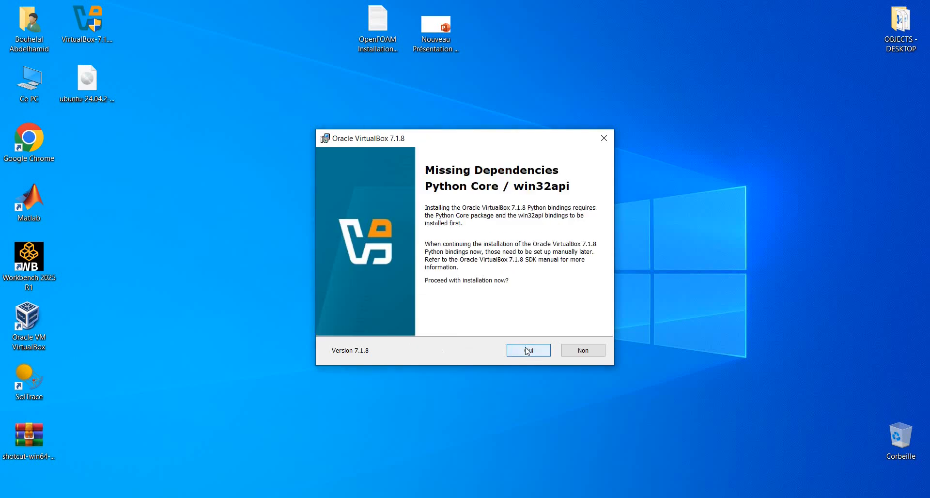
{"action": "left_click", "coordinate": [528, 352]}
{"action": "left_click", "coordinate": [528, 353]}
{"action": "left_click", "coordinate": [527, 350]}
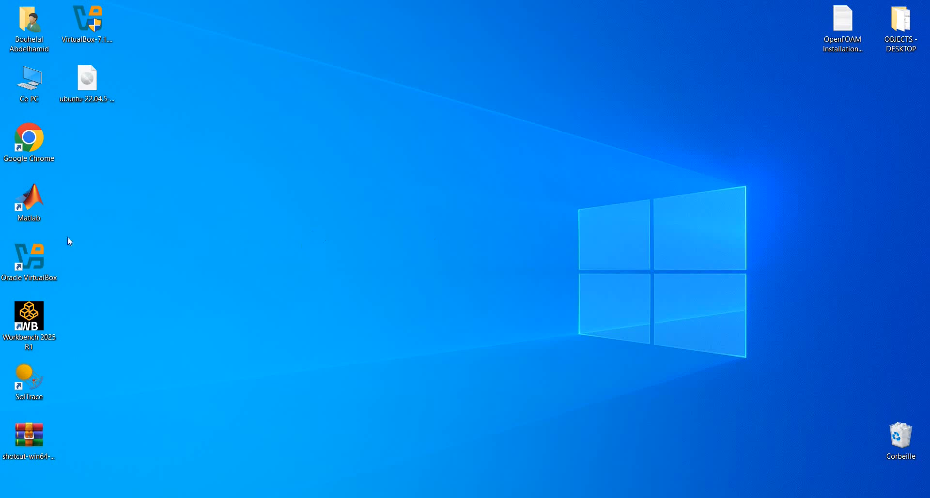
Open Oracle VirtualBox from the desktop and start a new virtual machine named MyLinux.
{"action": "double_click", "coordinate": [34, 255]}
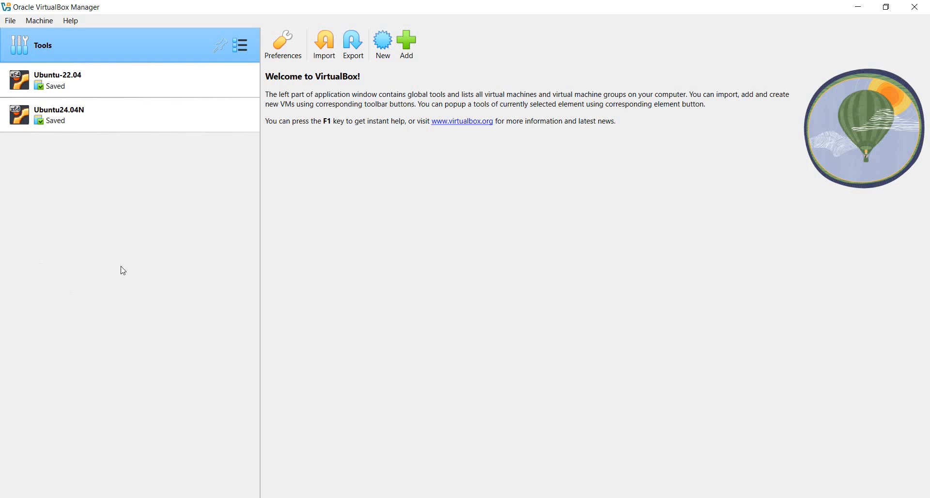
{"action": "left_click", "coordinate": [385, 44]}
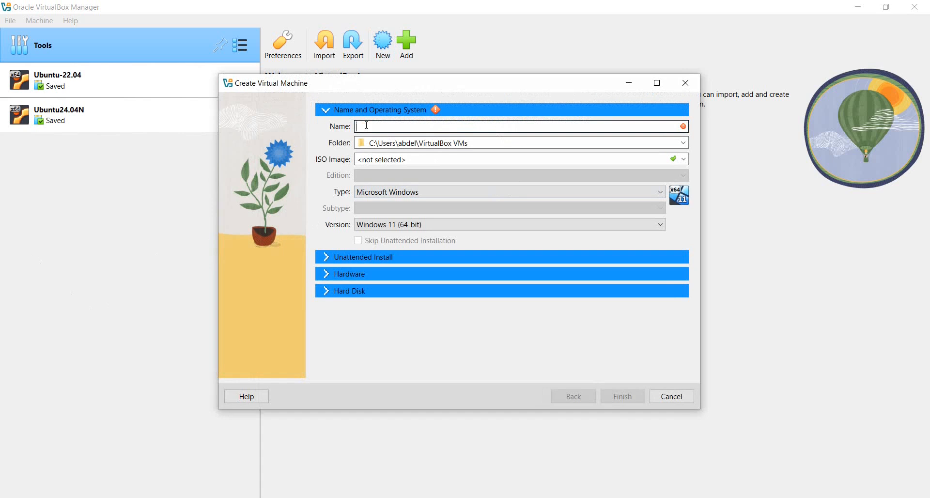
{"action": "type", "text": "My"}
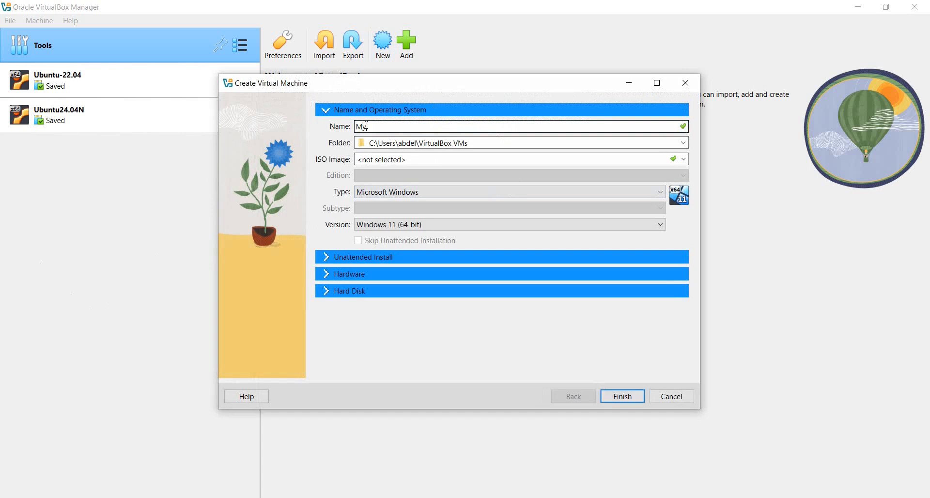
{"action": "type", "text": "Linux"}
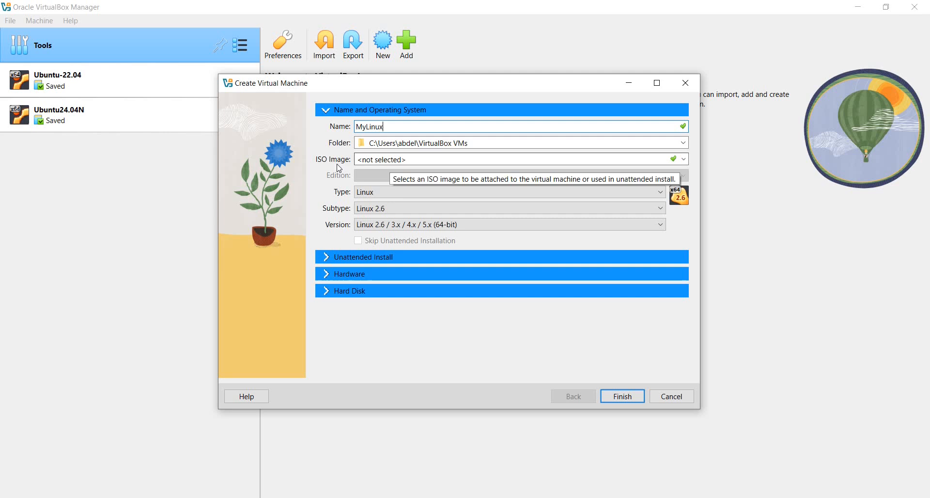
Set the new machine's ISO image to ubuntu-22.04.5-desktop-amd64.iso from the desktop folder.
{"action": "left_click", "coordinate": [683, 164]}
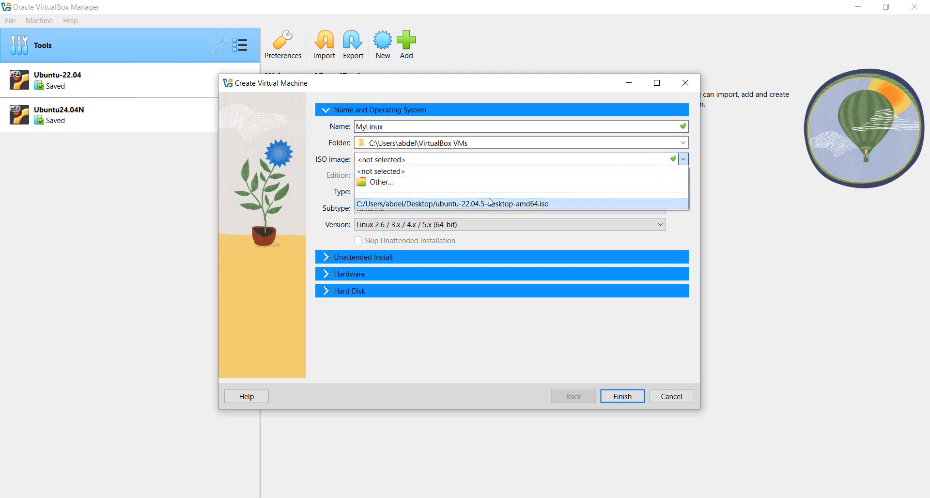
{"action": "left_click", "coordinate": [393, 184]}
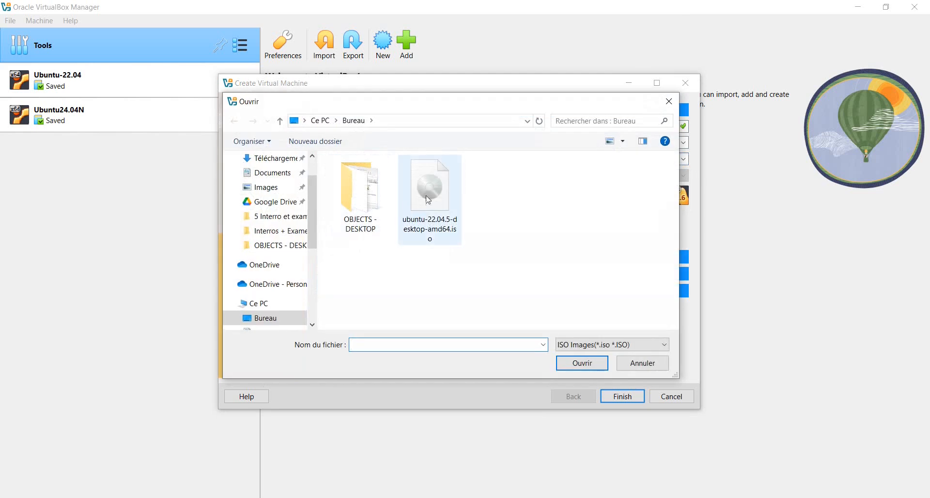
{"action": "left_click", "coordinate": [431, 186]}
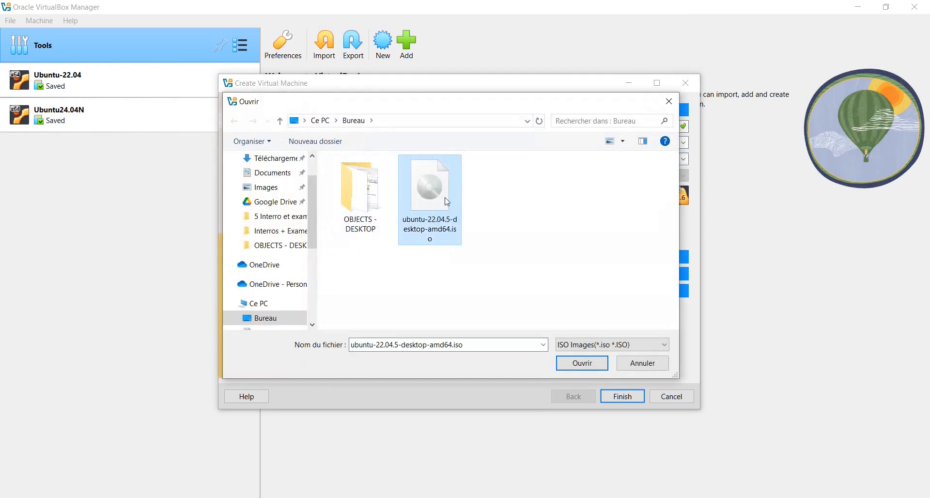
{"action": "left_click", "coordinate": [566, 364]}
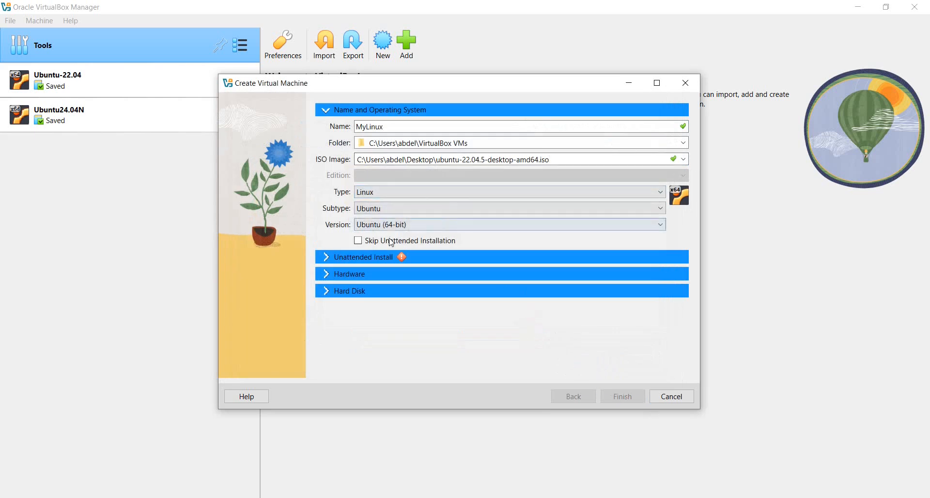
Fill in the unattended install credentials with the user's own username, the account password and the repeated password.
{"action": "left_click", "coordinate": [358, 255]}
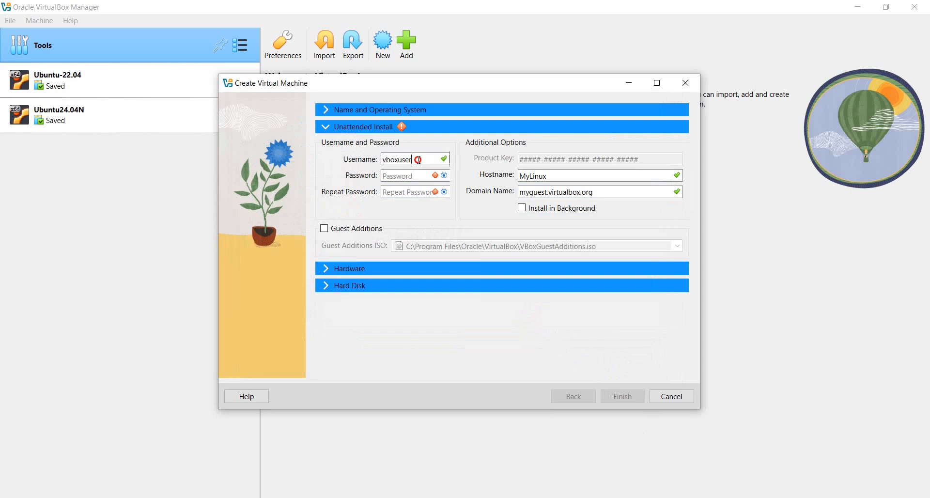
{"action": "double_click", "coordinate": [384, 159]}
{"action": "type", "text": "abdelhamid"}
{"action": "left_click", "coordinate": [411, 176]}
{"action": "type", "text": "••"}
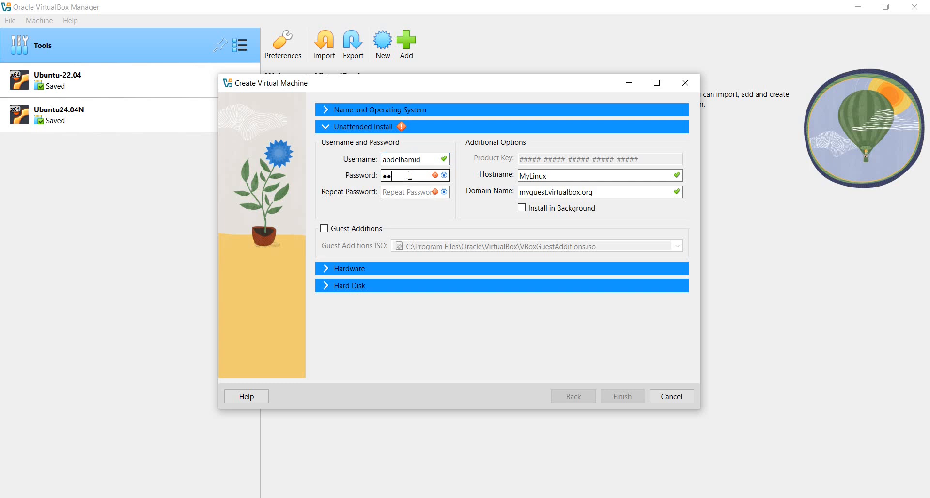
{"action": "left_click", "coordinate": [430, 191]}
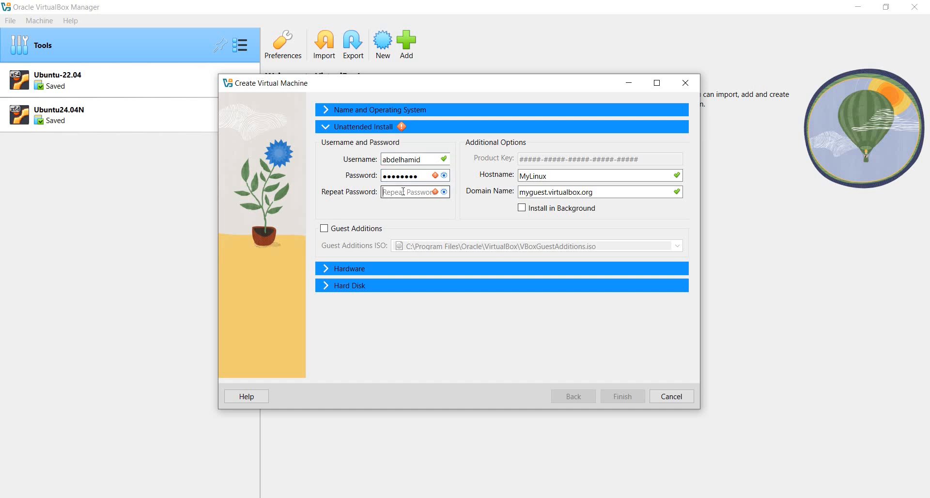
{"action": "type", "text": "••••••••"}
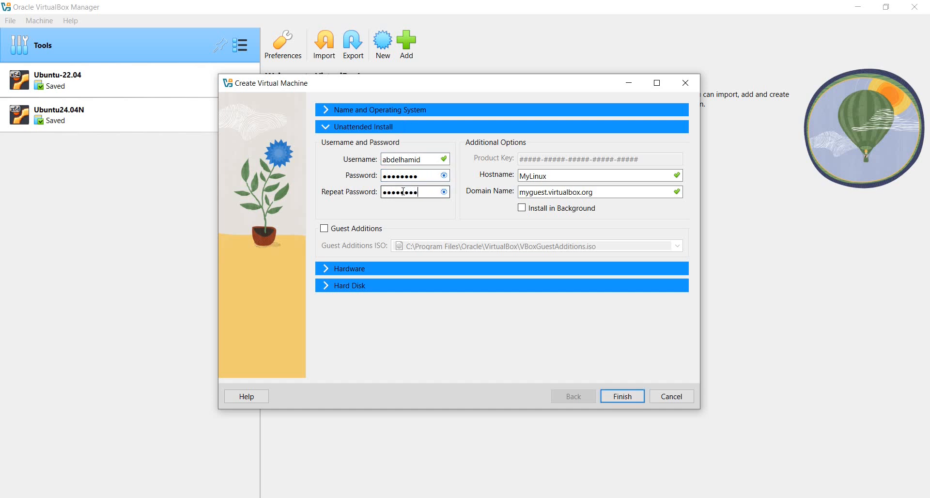
Set the virtual machine's hardware to 6144 MB of base memory and 2 processors.
{"action": "left_click", "coordinate": [359, 269]}
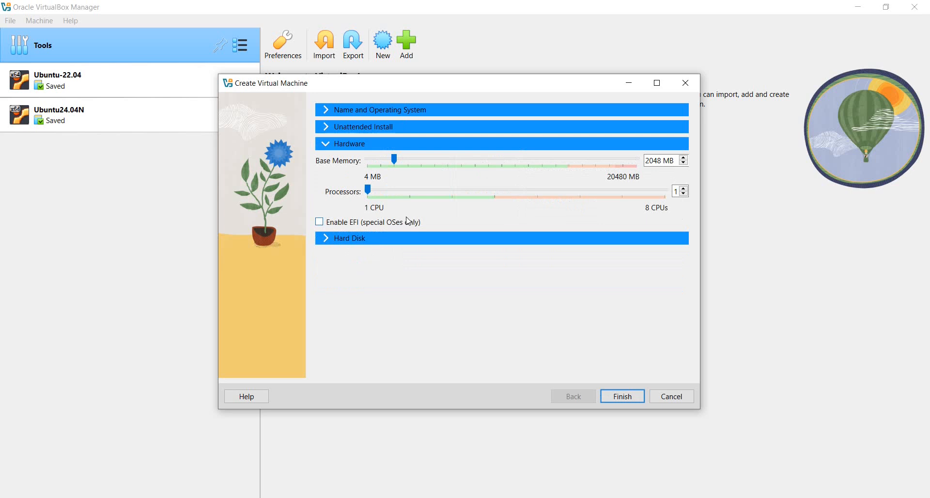
{"action": "left_click", "coordinate": [452, 161]}
{"action": "left_click", "coordinate": [452, 161]}
{"action": "left_click", "coordinate": [452, 161]}
{"action": "left_click", "coordinate": [453, 162]}
{"action": "left_click", "coordinate": [409, 192]}
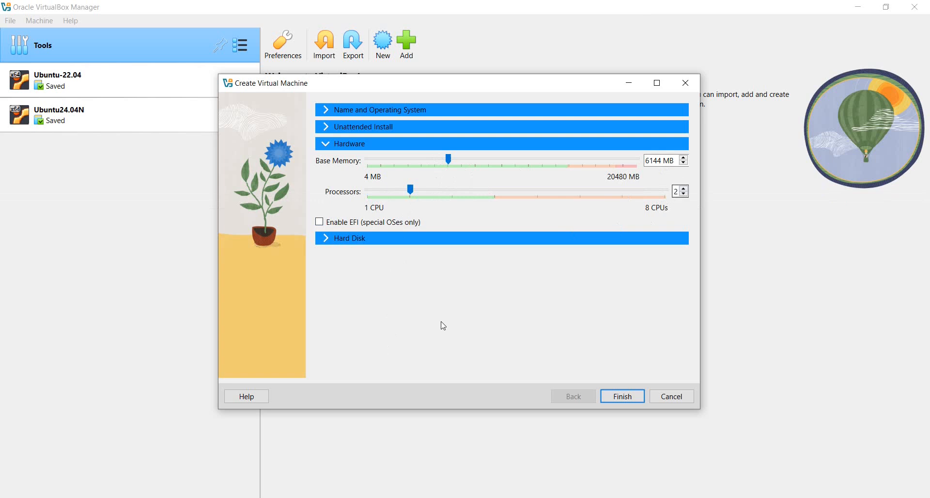
Create the machine with a new 25 GB VDI hard disk and boot it with Try or Install Ubuntu.
{"action": "left_click", "coordinate": [364, 239]}
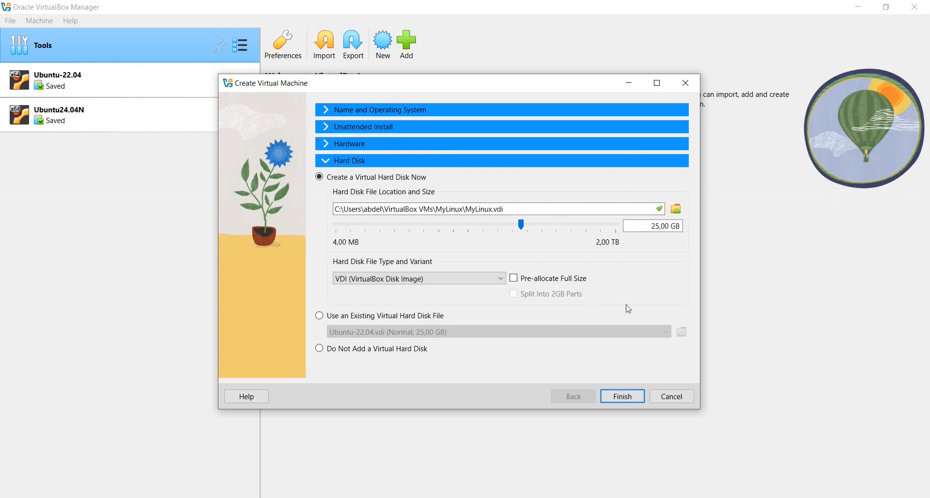
{"action": "left_click", "coordinate": [624, 396]}
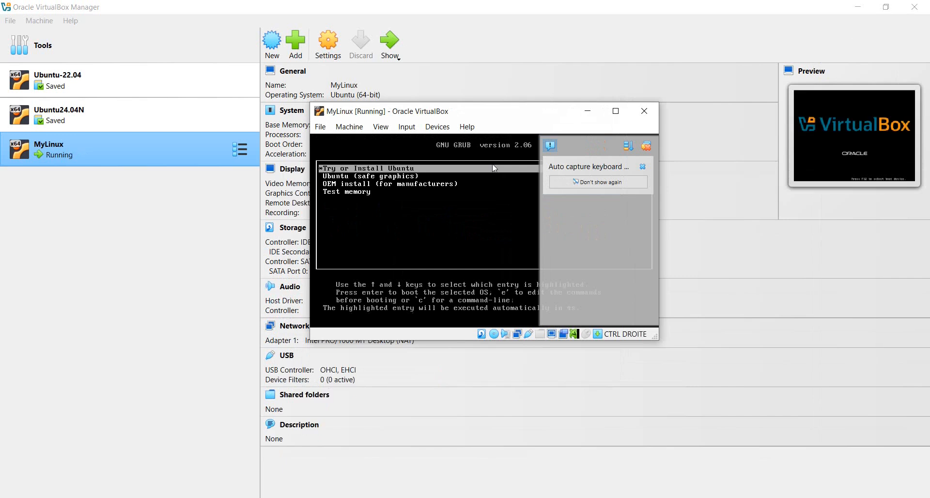
{"action": "key", "text": "Return"}
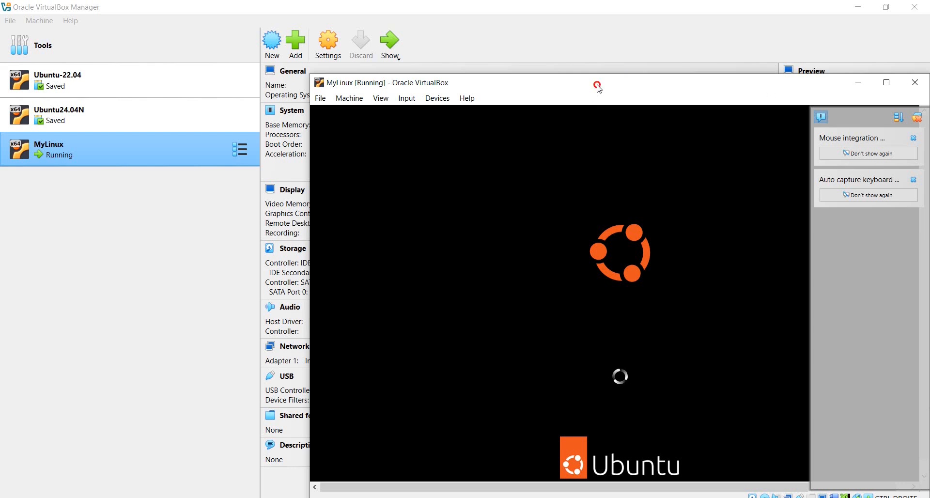
{"action": "left_click_drag", "start_coordinate": [598, 83], "coordinate": [420, 37]}
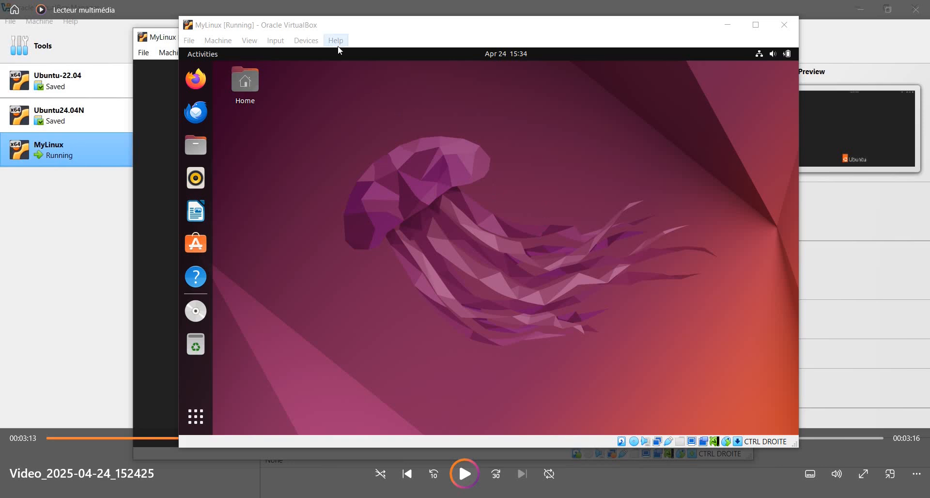
Insert the Guest Additions CD image into the running MyLinux machine.
{"action": "left_click", "coordinate": [307, 40]}
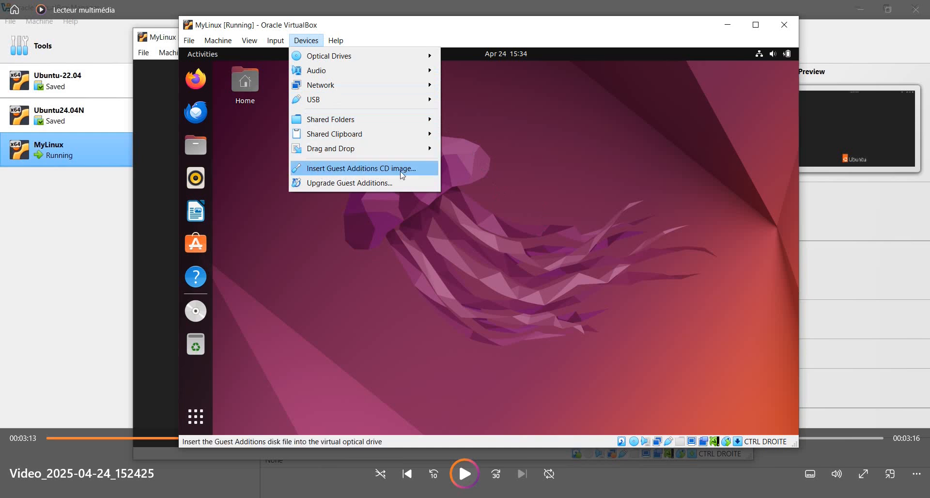
{"action": "left_click", "coordinate": [361, 169]}
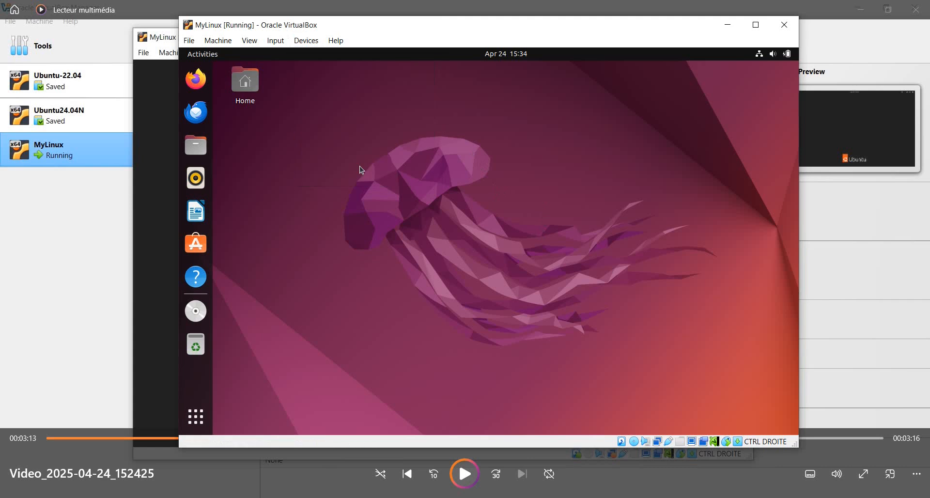
Open the VBox_GAs_7.1.8 disc in the guest and start a terminal in its folder.
{"action": "left_click", "coordinate": [199, 311]}
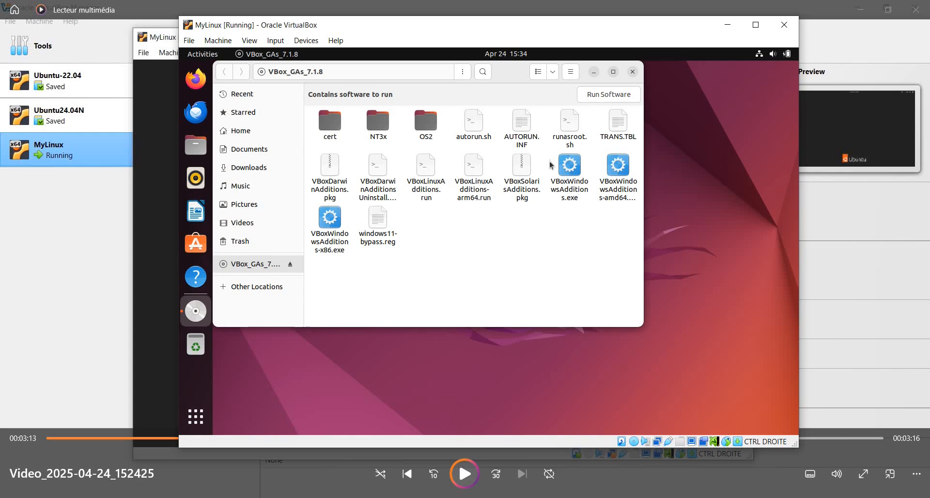
{"action": "right_click", "coordinate": [432, 235]}
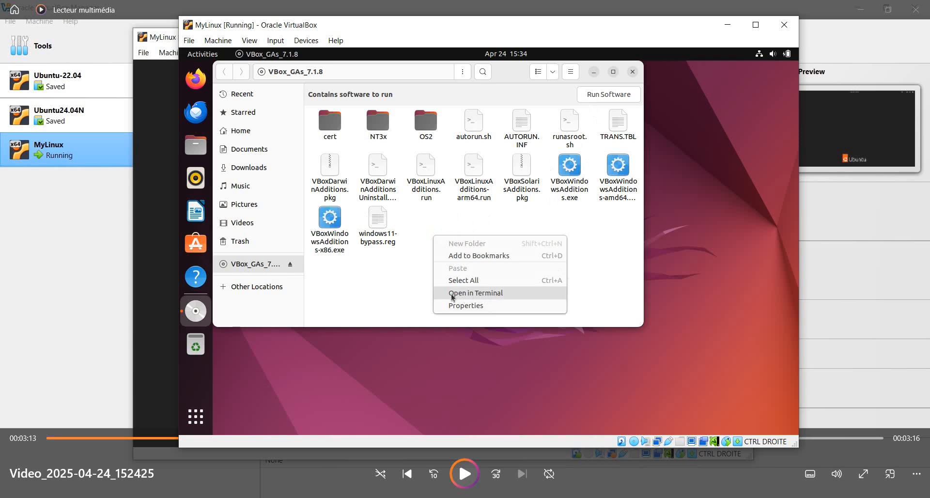
{"action": "left_click", "coordinate": [475, 294]}
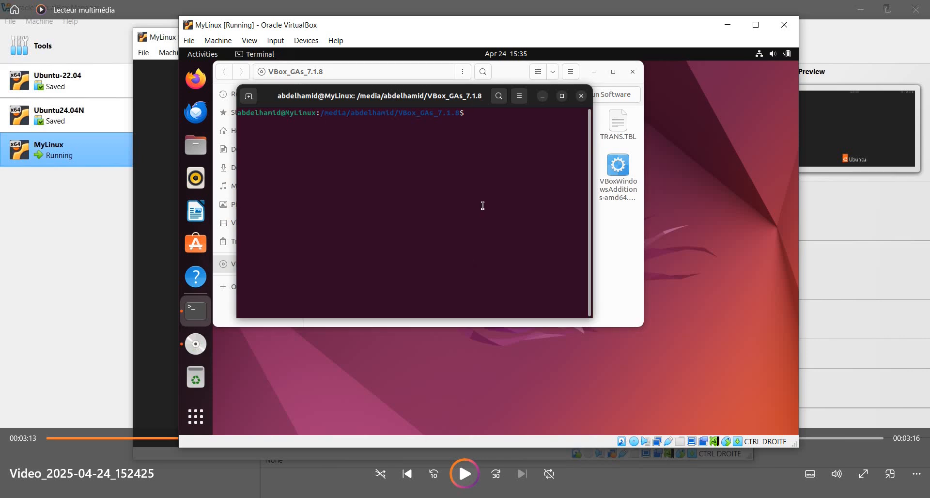
Run ./autorun.sh, authenticate with the administrator password, and close the installer window once it finishes.
{"action": "type", "text": "./AU"}
{"action": "key", "text": "BackSpace"}
{"action": "key", "text": "BackSpace"}
{"action": "type", "text": "a"}
{"action": "key", "text": "Tab"}
{"action": "key", "text": "Return"}
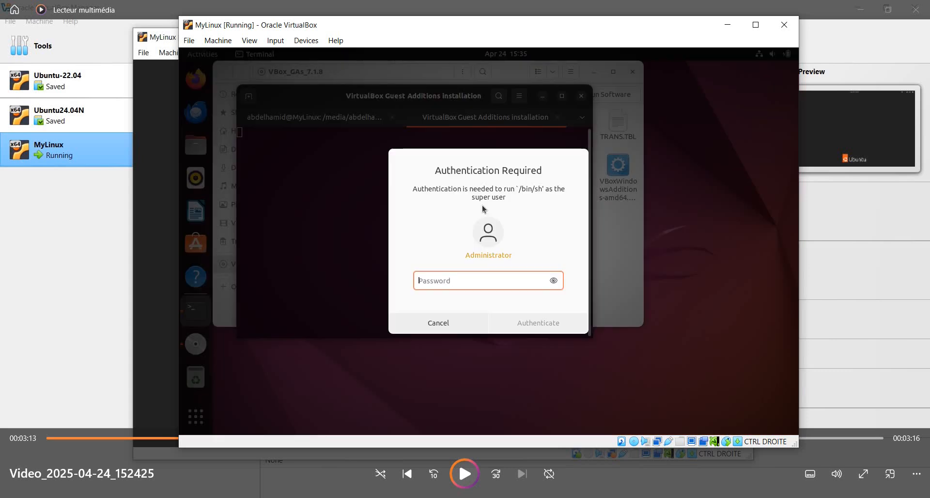
{"action": "type", "text": "********"}
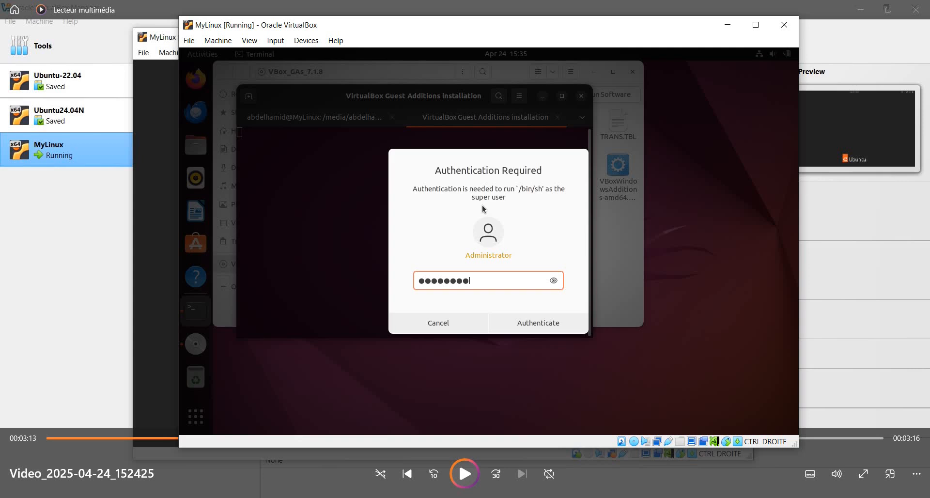
{"action": "key", "text": "Return"}
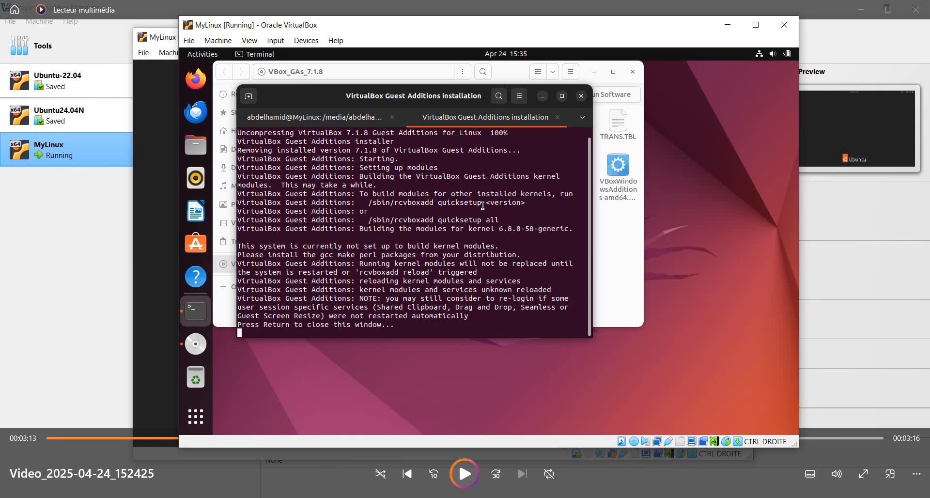
{"action": "key", "text": "Return"}
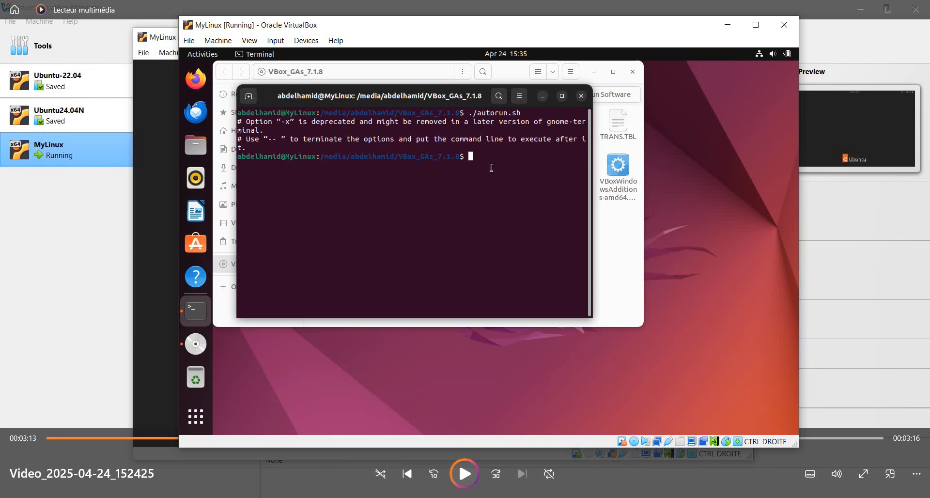
Try to run sudo ./VBoxLinuxAdditions.run with the account password, widening the terminal window to fit the command.
{"action": "type", "text": "sudo ./VBoxL"}
{"action": "key", "text": "Tab"}
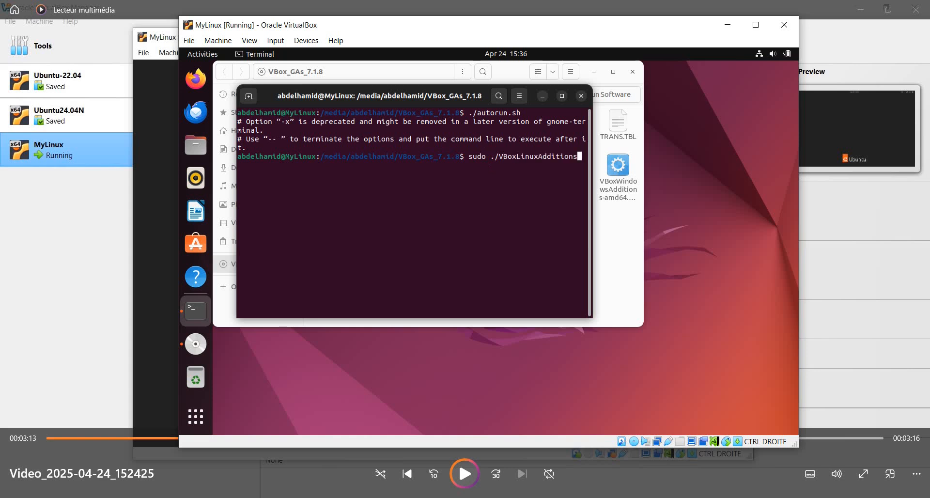
{"action": "type", "text": "."}
{"action": "key", "text": "Tab"}
{"action": "left_click_drag", "start_coordinate": [595, 167], "coordinate": [671, 167]}
{"action": "key", "text": "Return"}
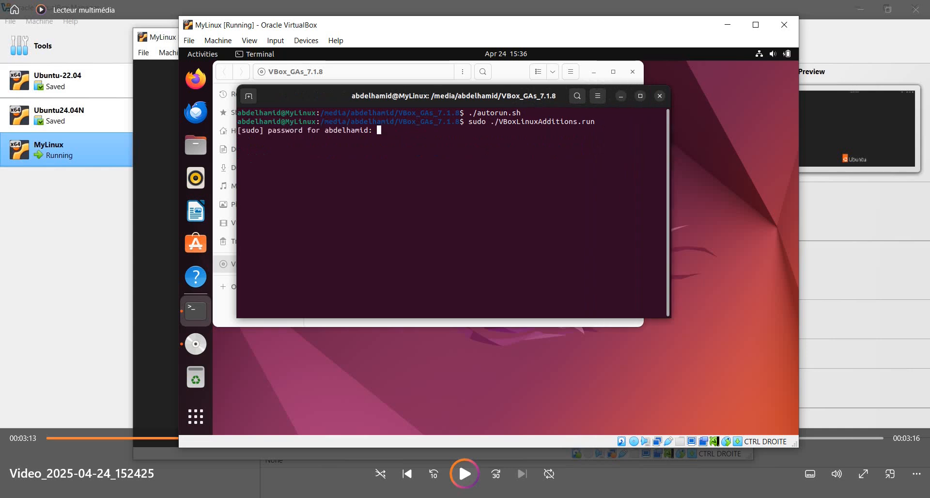
{"action": "key", "text": "Return"}
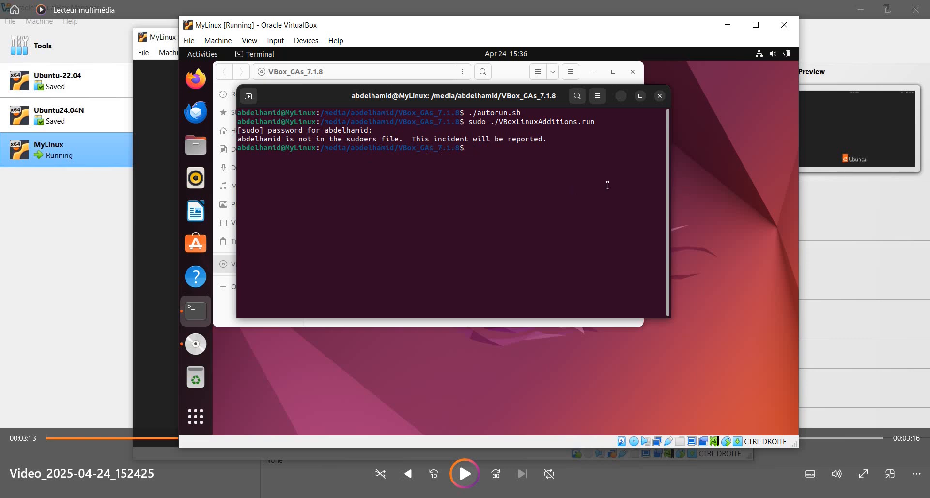
Switch to the root account with su and the root password, and open the sudoers file with visudo.
{"action": "type", "text": "su"}
{"action": "key", "text": "Return"}
{"action": "key", "text": "Return"}
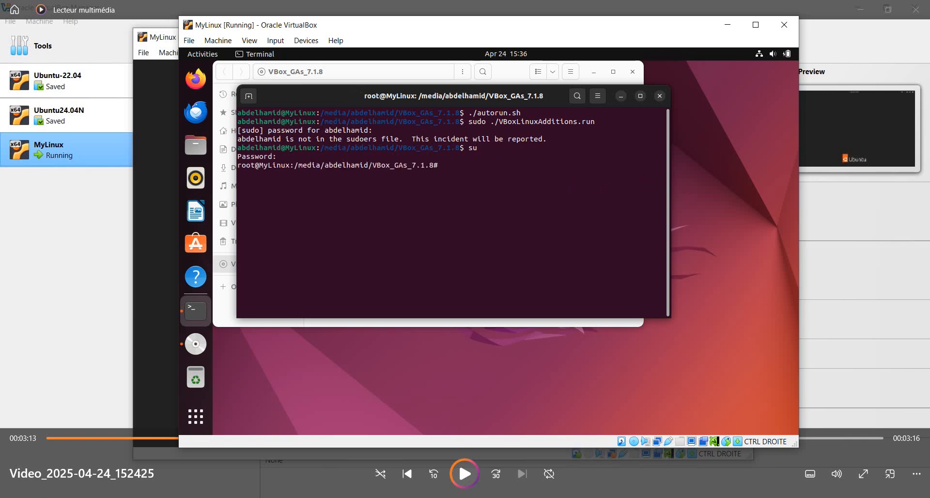
{"action": "type", "text": "visudo"}
{"action": "key", "text": "Return"}
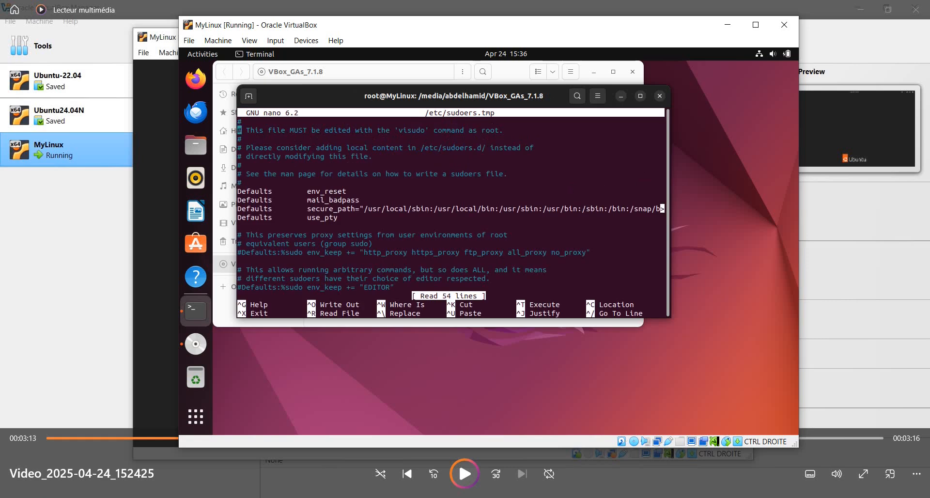
Copy the privilege definition ALL=(ALL:ALL) ALL from the root line under User privilege specification.
{"action": "key", "text": "Down"}
{"action": "key", "text": "Down"}
{"action": "key", "text": "Down"}
{"action": "key", "text": "Down"}
{"action": "key", "text": "Down"}
{"action": "key", "text": "Down"}
{"action": "key", "text": "Down"}
{"action": "key", "text": "Down"}
{"action": "key", "text": "Down"}
{"action": "key", "text": "Down"}
{"action": "key", "text": "Down"}
{"action": "key", "text": "Down"}
{"action": "key", "text": "Down"}
{"action": "key", "text": "Down"}
{"action": "key", "text": "Down"}
{"action": "key", "text": "Down"}
{"action": "key", "text": "Down"}
{"action": "key", "text": "Down"}
{"action": "key", "text": "Down"}
{"action": "key", "text": "Down"}
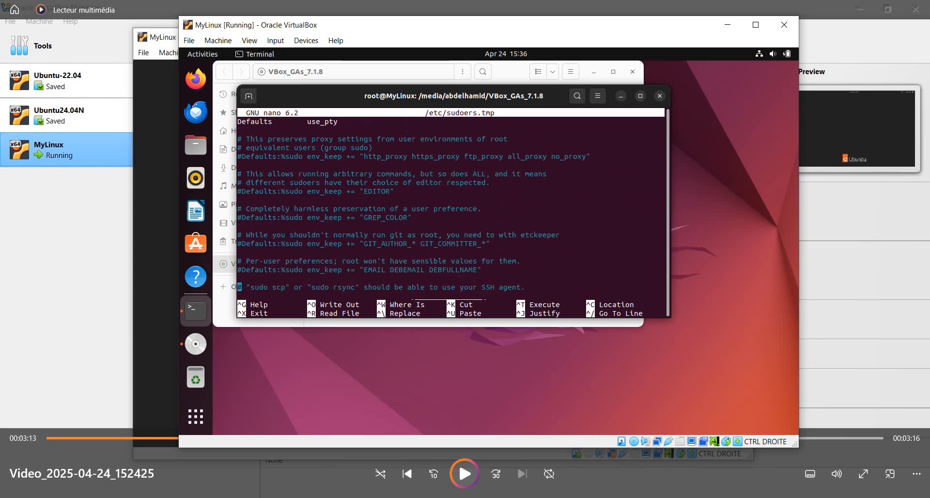
{"action": "key", "text": "Down"}
{"action": "key", "text": "Down"}
{"action": "key", "text": "Down"}
{"action": "key", "text": "Down"}
{"action": "key", "text": "Down"}
{"action": "key", "text": "Down"}
{"action": "key", "text": "Down"}
{"action": "key", "text": "Down"}
{"action": "key", "text": "Down"}
{"action": "key", "text": "Down"}
{"action": "key", "text": "Down"}
{"action": "key", "text": "Down"}
{"action": "key", "text": "Down"}
{"action": "key", "text": "Down"}
{"action": "key", "text": "Down"}
{"action": "key", "text": "Down"}
{"action": "key", "text": "Down"}
{"action": "key", "text": "Down"}
{"action": "key", "text": "Down"}
{"action": "key", "text": "Down"}
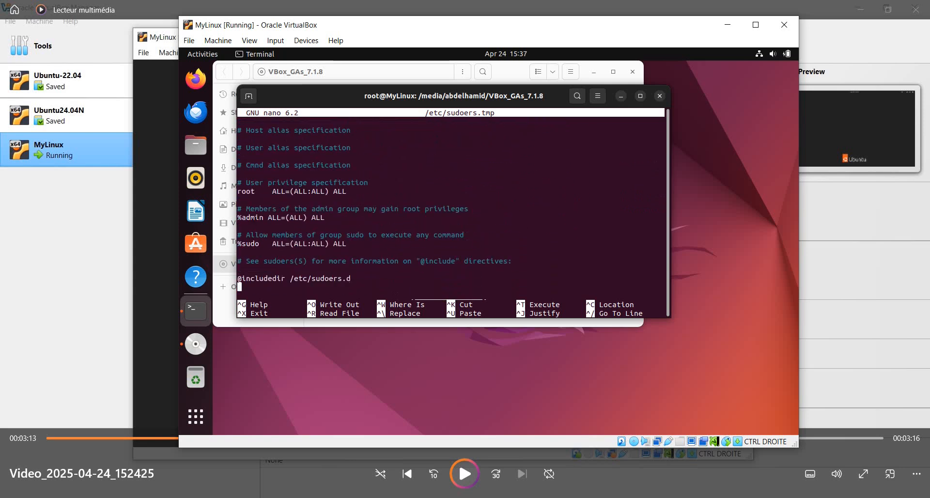
{"action": "key", "text": "Up"}
{"action": "key", "text": "Up"}
{"action": "key", "text": "Up"}
{"action": "key", "text": "Up"}
{"action": "key", "text": "Up"}
{"action": "key", "text": "Up"}
{"action": "key", "text": "Up"}
{"action": "key", "text": "Up"}
{"action": "key", "text": "Up"}
{"action": "key", "text": "Up"}
{"action": "left_click", "coordinate": [274, 191]}
{"action": "left_click_drag", "start_coordinate": [274, 190], "coordinate": [345, 192]}
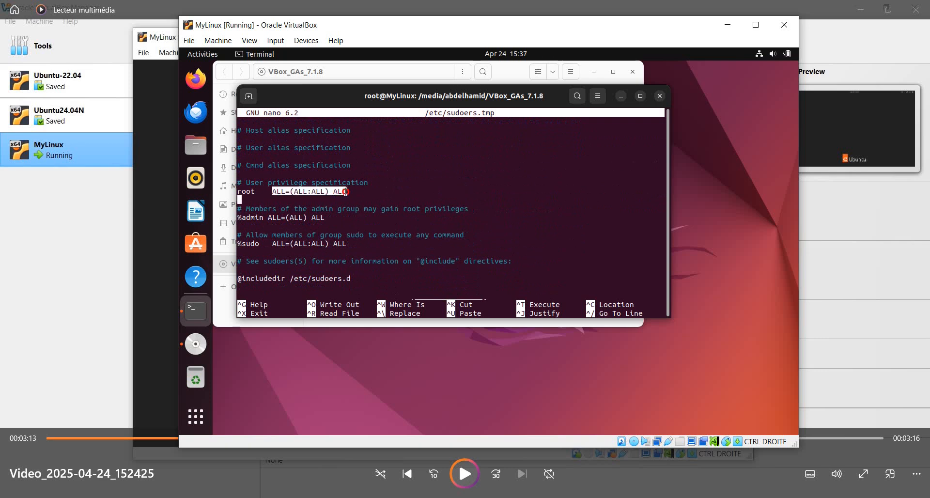
{"action": "right_click", "coordinate": [345, 192]}
{"action": "left_click", "coordinate": [359, 198]}
Add a line below root granting the user's own account ALL=(ALL:ALL) ALL, and save the sudoers file.
{"action": "left_click", "coordinate": [260, 199]}
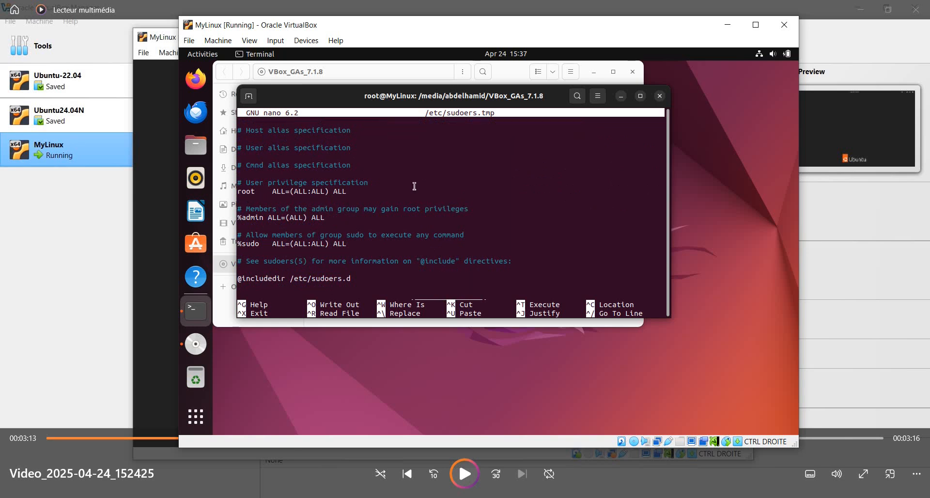
{"action": "type", "text": "abde"}
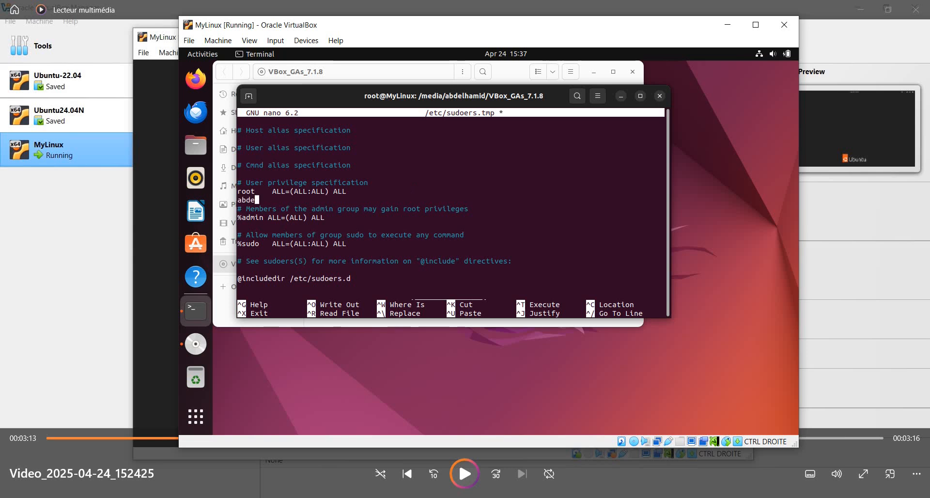
{"action": "type", "text": "lhamid"}
{"action": "right_click", "coordinate": [316, 197]}
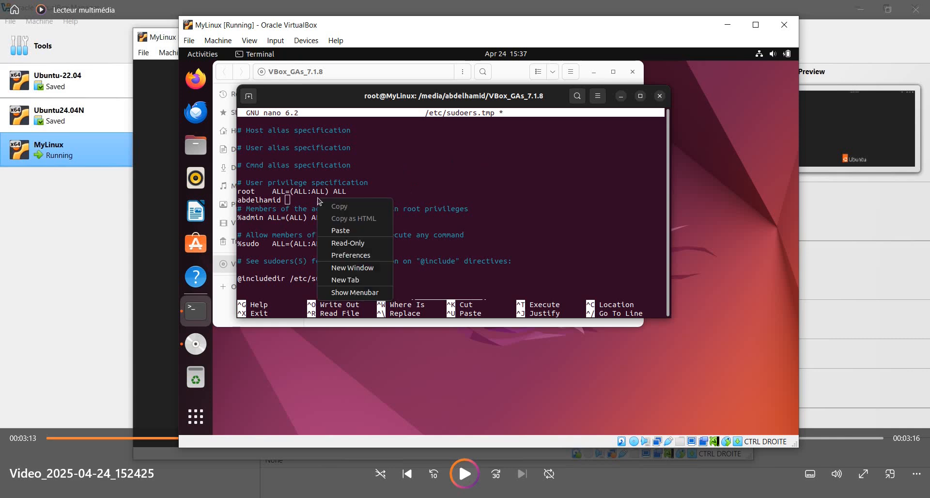
{"action": "left_click", "coordinate": [342, 230]}
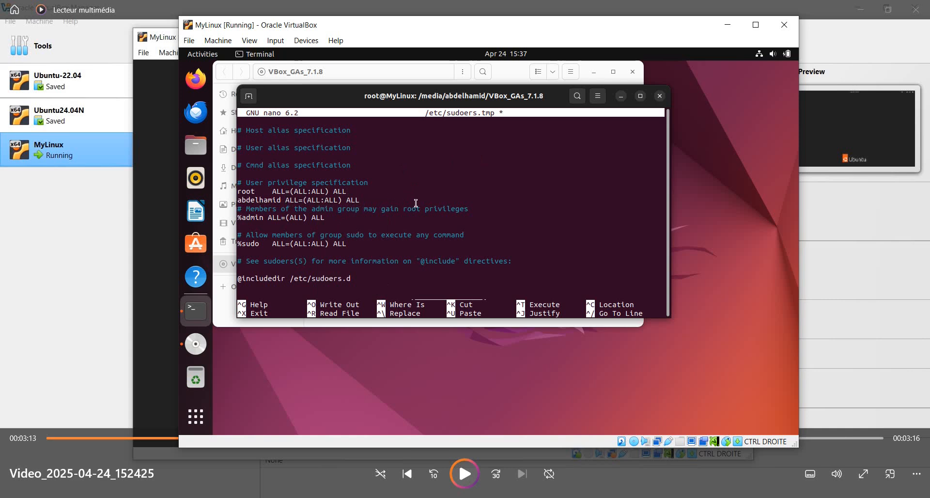
{"action": "key", "text": "ctrl+x"}
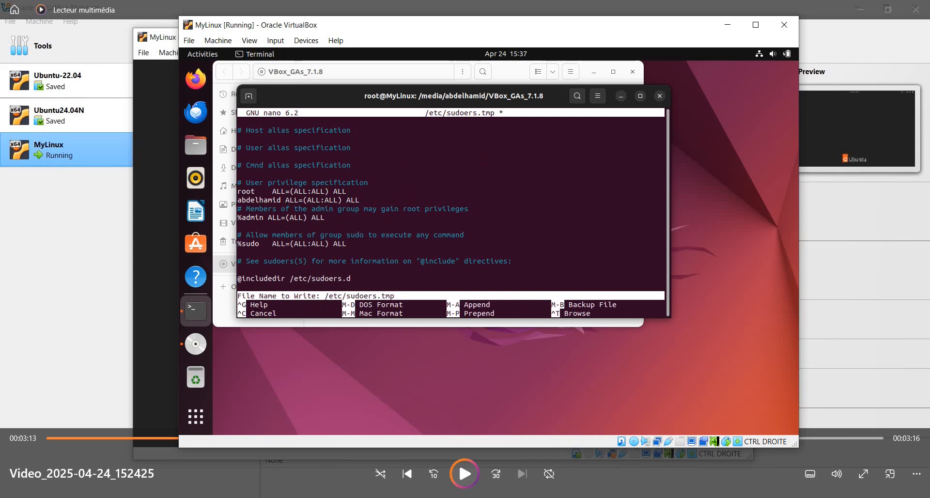
{"action": "key", "text": "Return"}
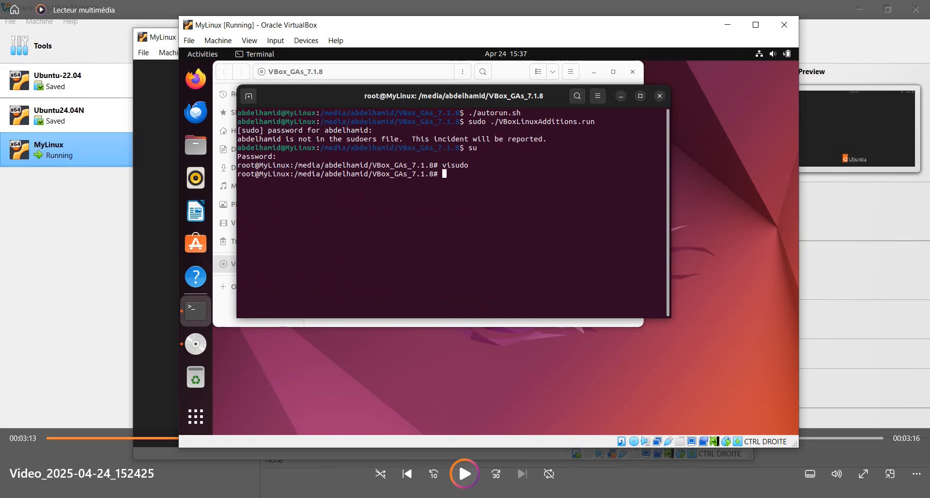
Leave the root shell and rerun sudo ./VBoxLinuxAdditions.run with the account password.
{"action": "type", "text": "exit"}
{"action": "key", "text": "Return"}
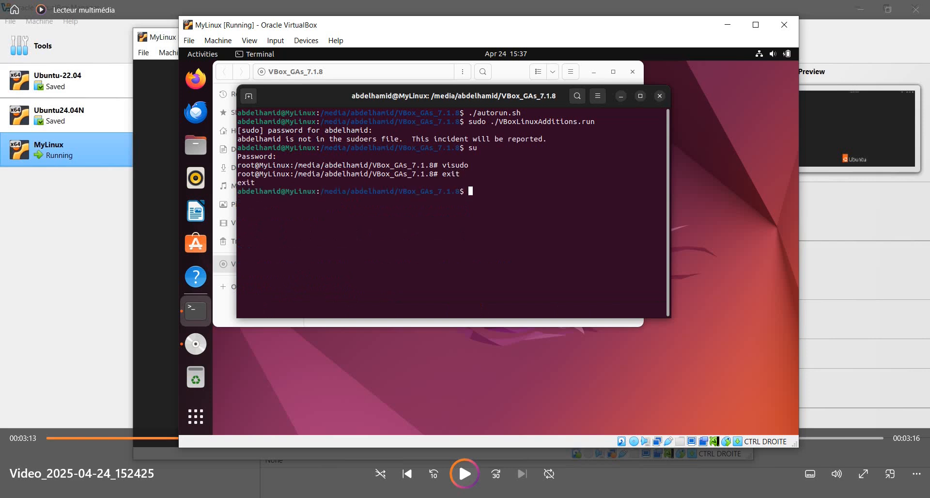
{"action": "key", "text": "Up"}
{"action": "key", "text": "Up"}
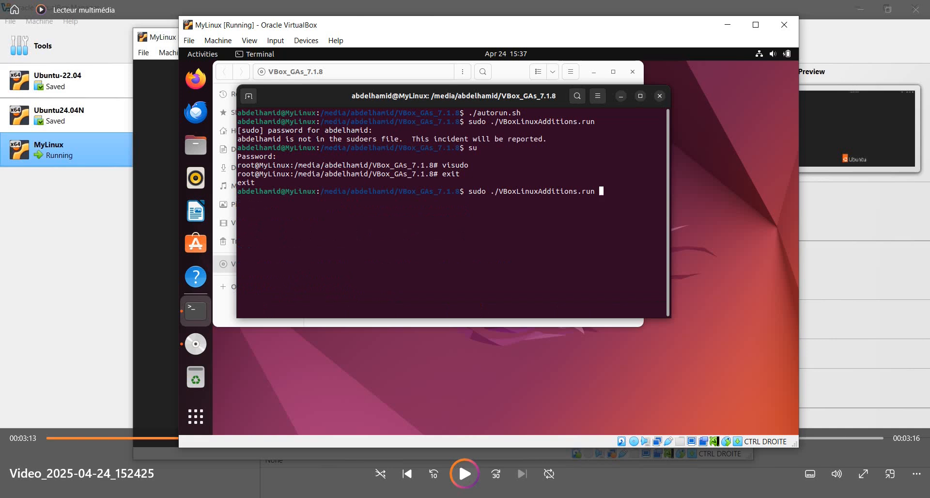
{"action": "key", "text": "Return"}
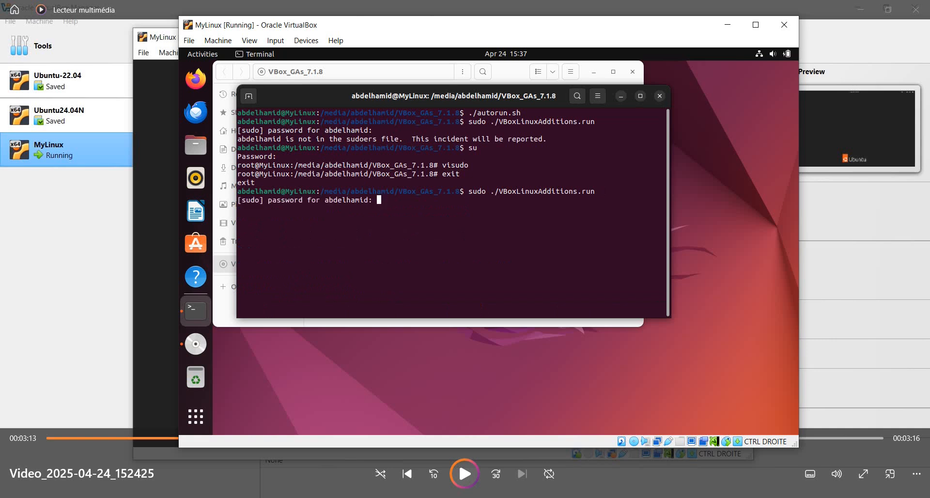
{"action": "key", "text": "Return"}
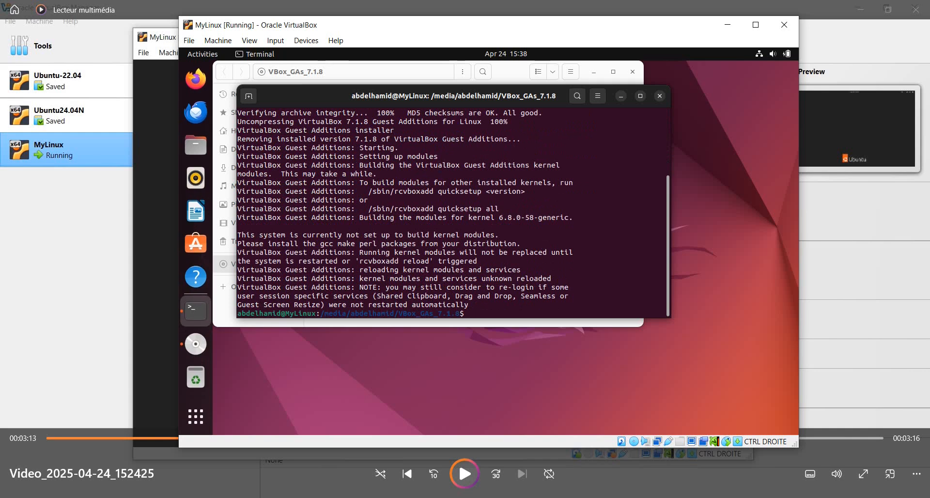
{"action": "key", "text": "Return"}
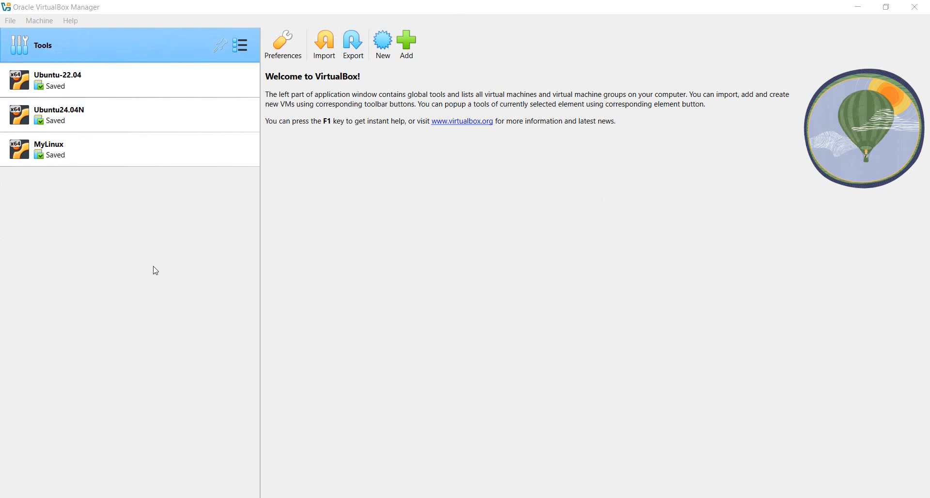
Start the saved MyLinux machine from the VirtualBox Manager and dismiss its notifications.
{"action": "left_click", "coordinate": [84, 153]}
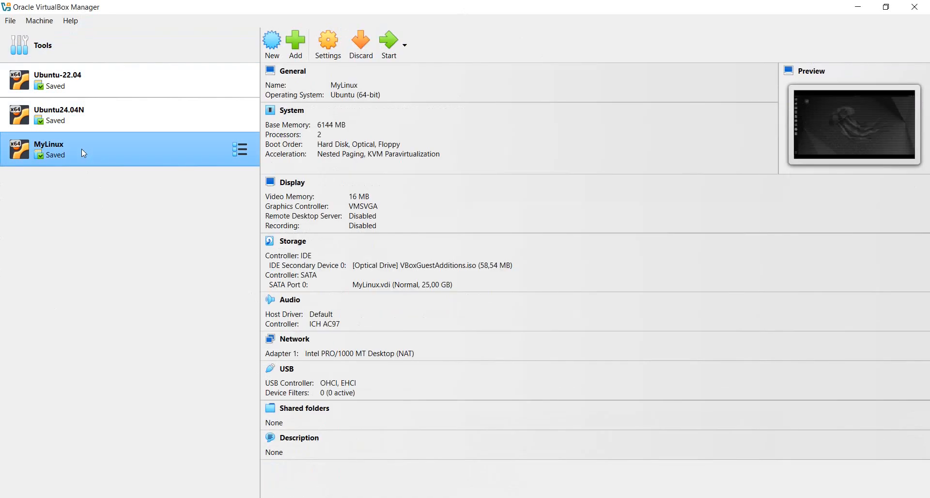
{"action": "double_click", "coordinate": [121, 149]}
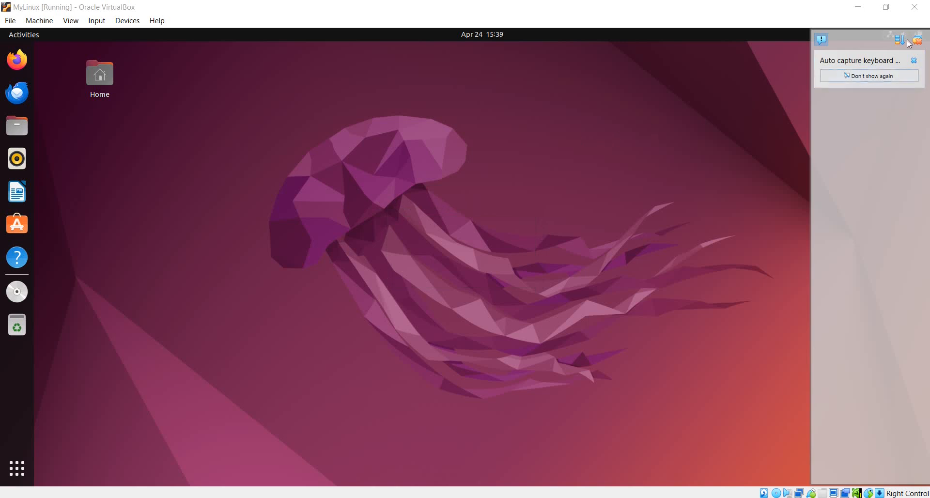
{"action": "left_click", "coordinate": [918, 38]}
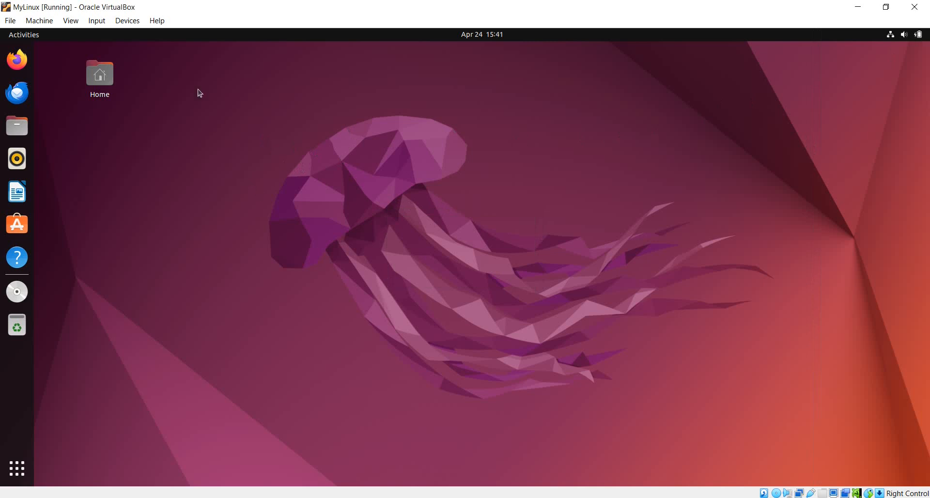
Open Firefox in the Ubuntu guest and go to openfoam.org.
{"action": "left_click", "coordinate": [26, 63]}
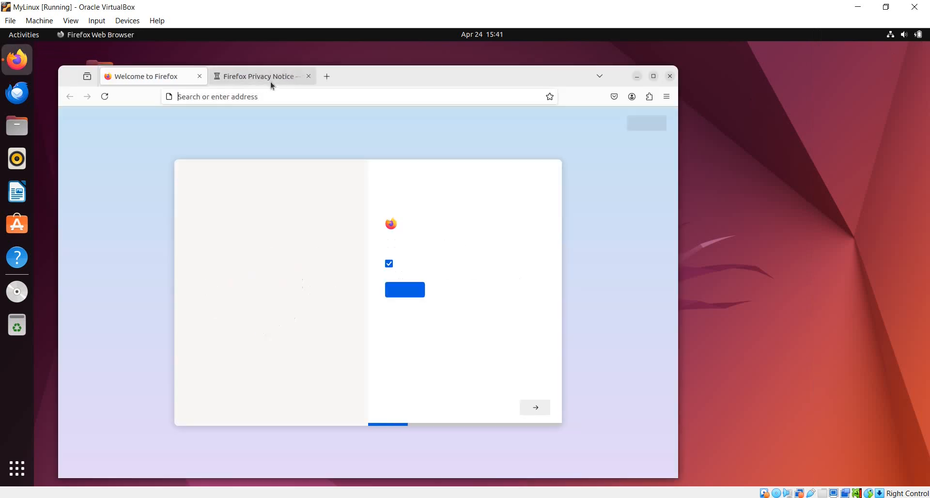
{"action": "left_click", "coordinate": [211, 96]}
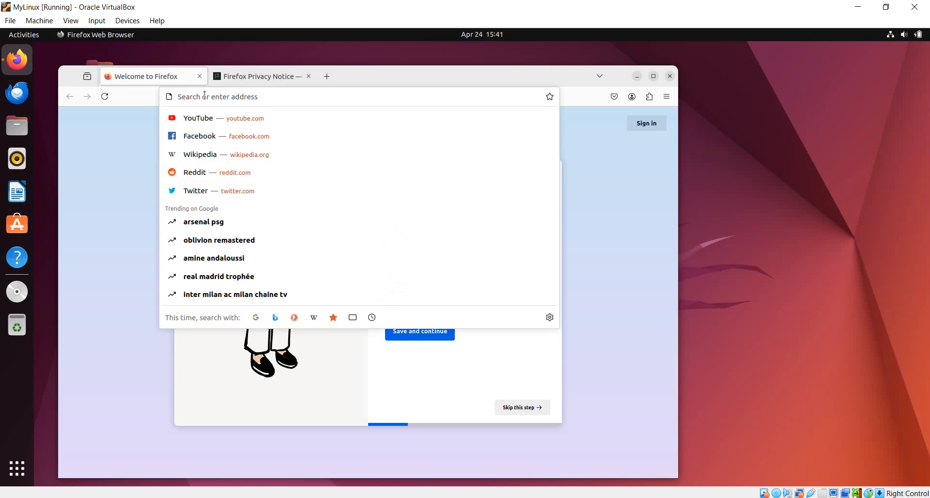
{"action": "type", "text": "op"}
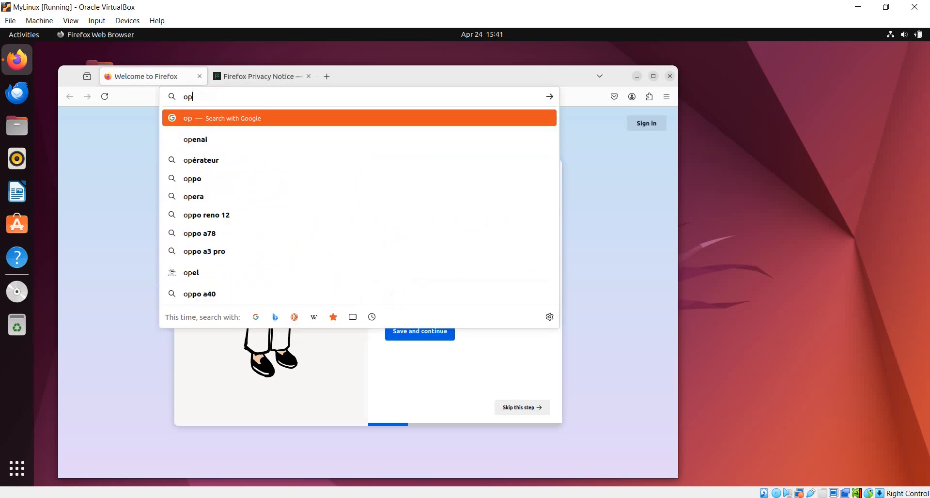
{"action": "type", "text": "en"}
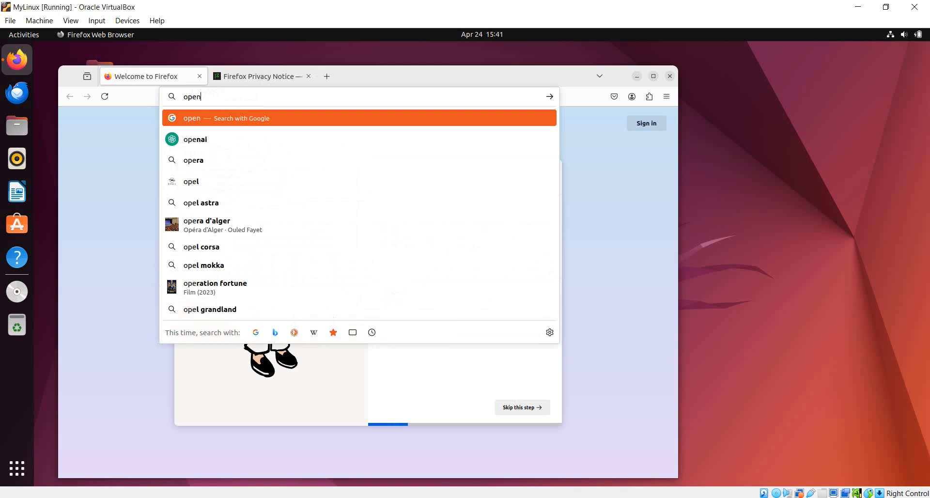
{"action": "type", "text": "foam"}
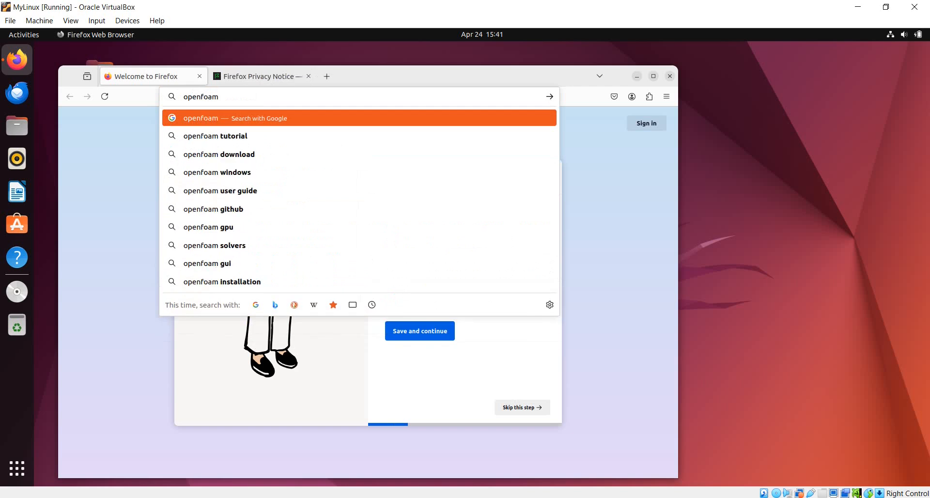
{"action": "type", "text": ".org"}
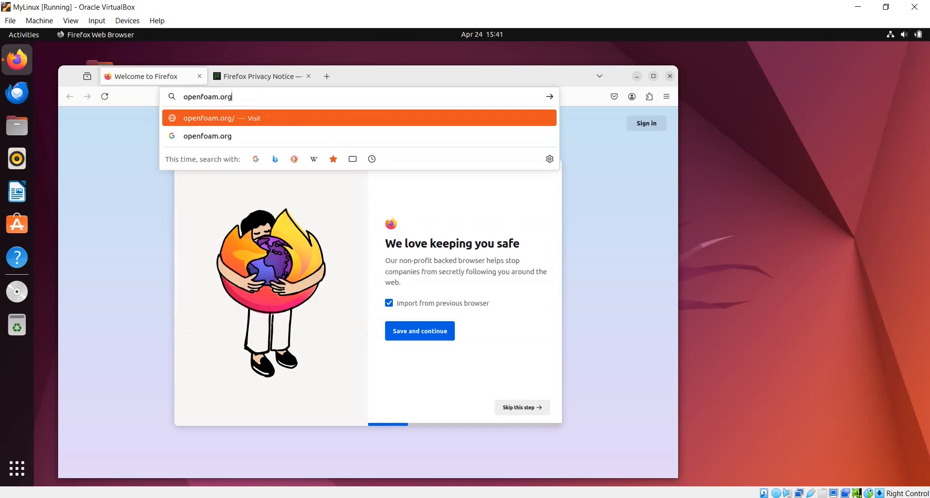
{"action": "key", "text": "Return"}
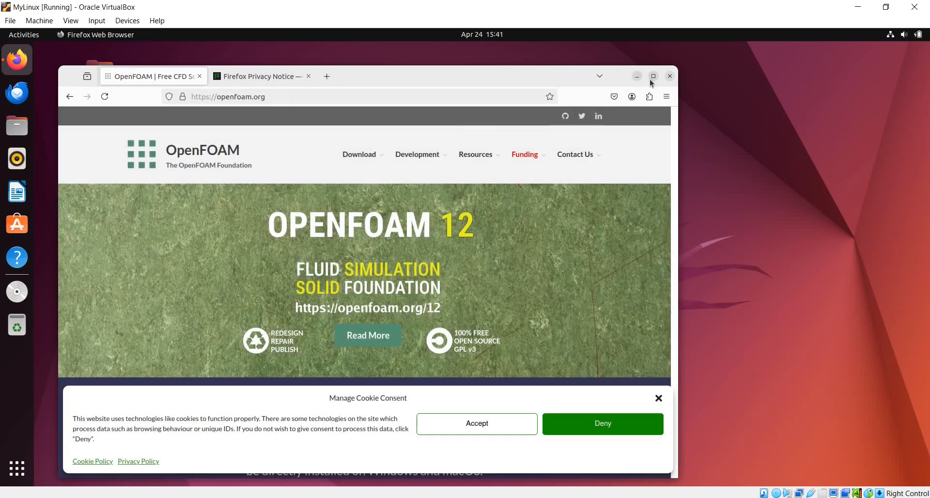
Open the Download v12 | Ubuntu page from the site's OpenFOAM v12 downloads and dismiss the Effective CFD pop-up.
{"action": "mouse_move", "coordinate": [380, 154]}
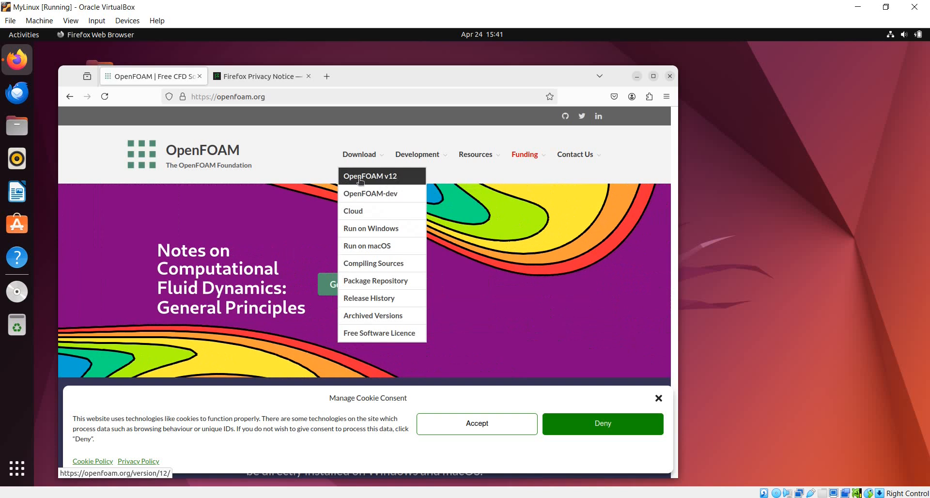
{"action": "left_click", "coordinate": [388, 178]}
{"action": "scroll", "coordinate": [232, 238], "scroll_direction": "down", "scroll_amount": 10}
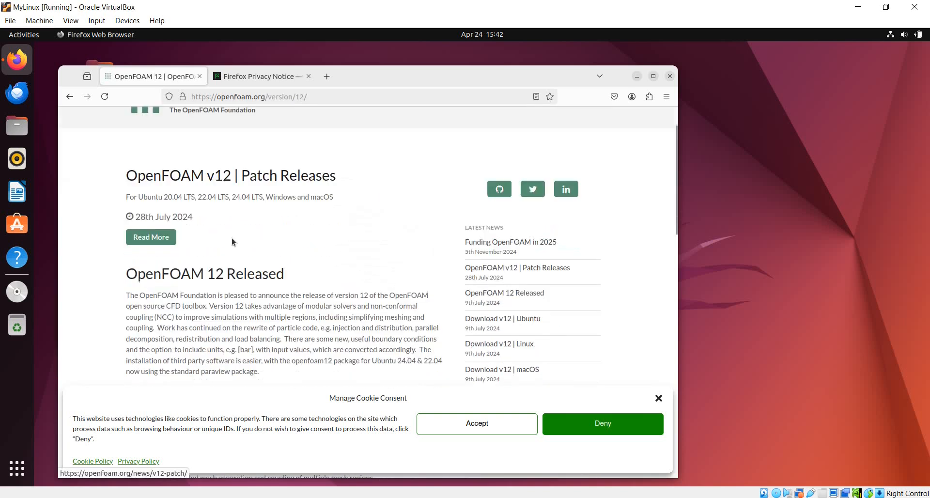
{"action": "scroll", "coordinate": [236, 240], "scroll_direction": "down", "scroll_amount": 3}
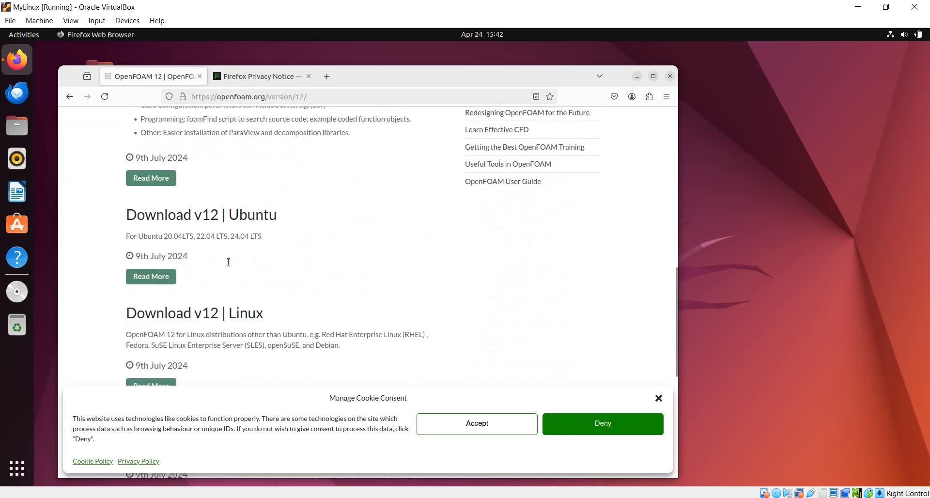
{"action": "left_click", "coordinate": [166, 280]}
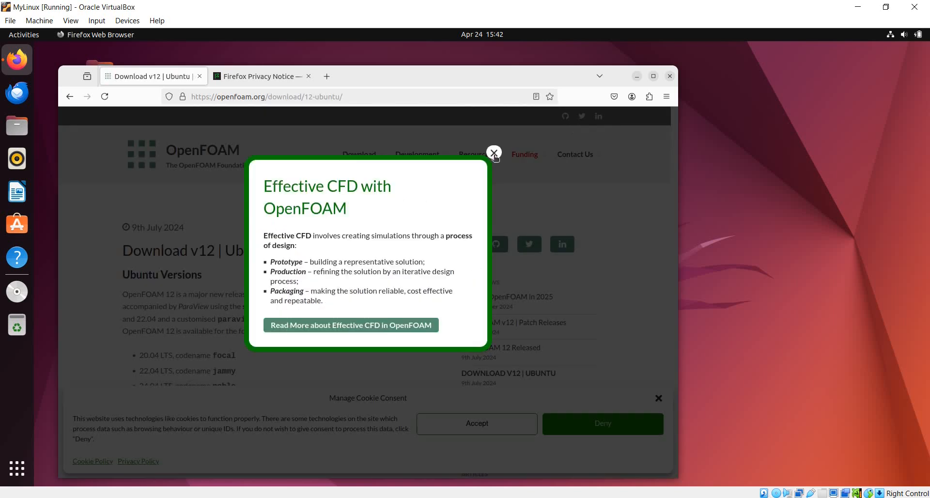
{"action": "left_click", "coordinate": [494, 153]}
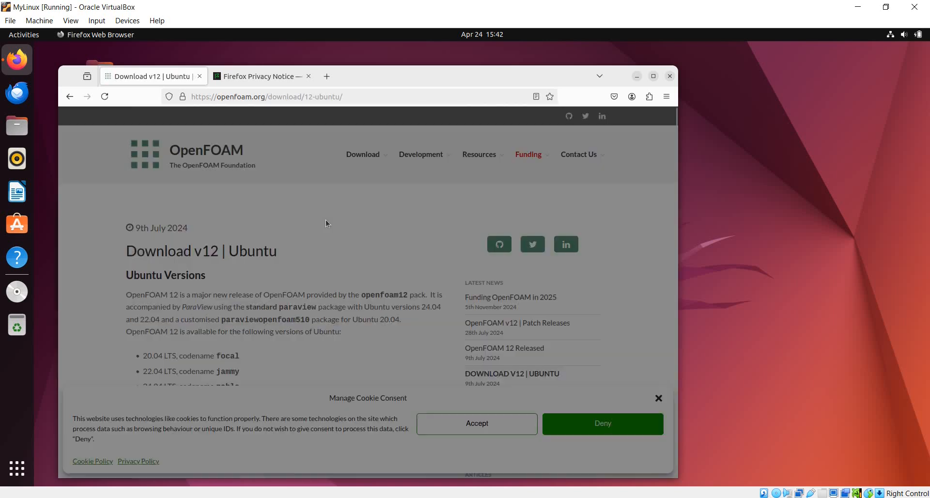
Copy the two commands in installation step 1 that add the OpenFOAM public key and the dl.openfoam.org repository.
{"action": "scroll", "coordinate": [246, 253], "scroll_direction": "down", "scroll_amount": 10}
{"action": "scroll", "coordinate": [247, 253], "scroll_direction": "down", "scroll_amount": 2}
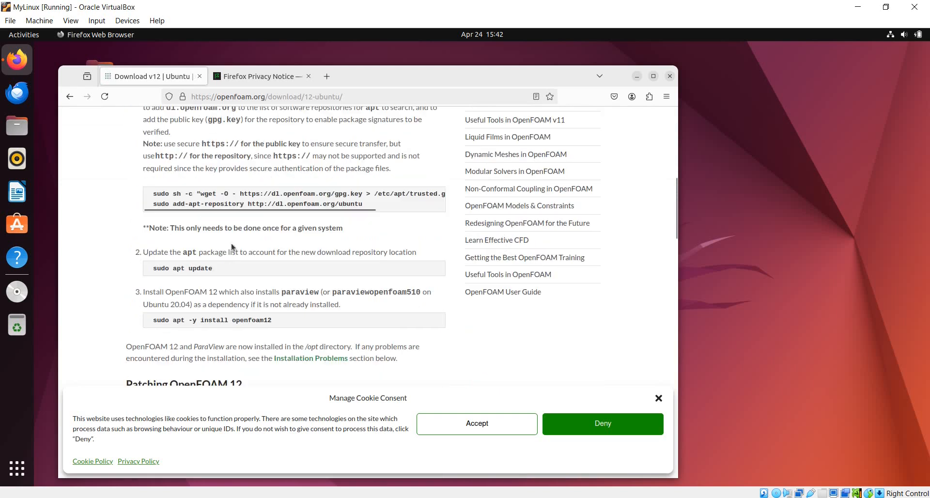
{"action": "scroll", "coordinate": [174, 214], "scroll_direction": "up", "scroll_amount": 2}
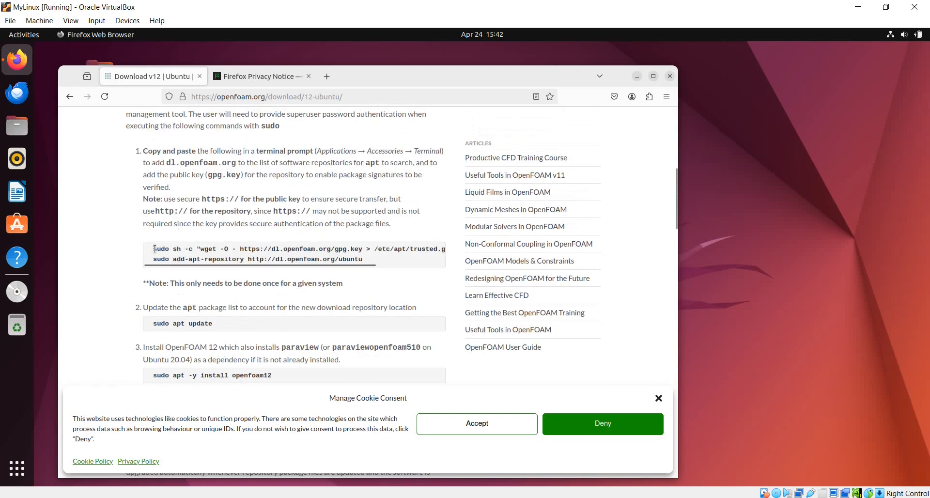
{"action": "left_click_drag", "start_coordinate": [154, 249], "coordinate": [363, 260]}
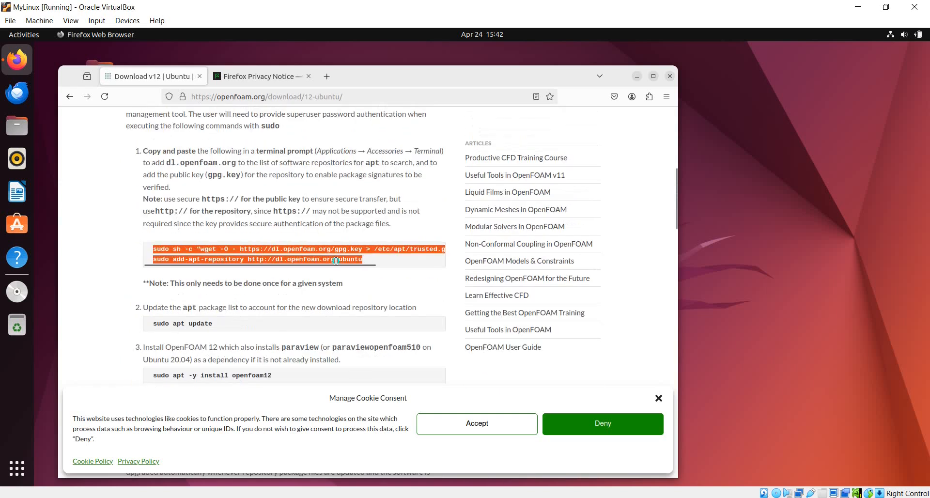
{"action": "right_click", "coordinate": [346, 265]}
{"action": "left_click", "coordinate": [354, 270]}
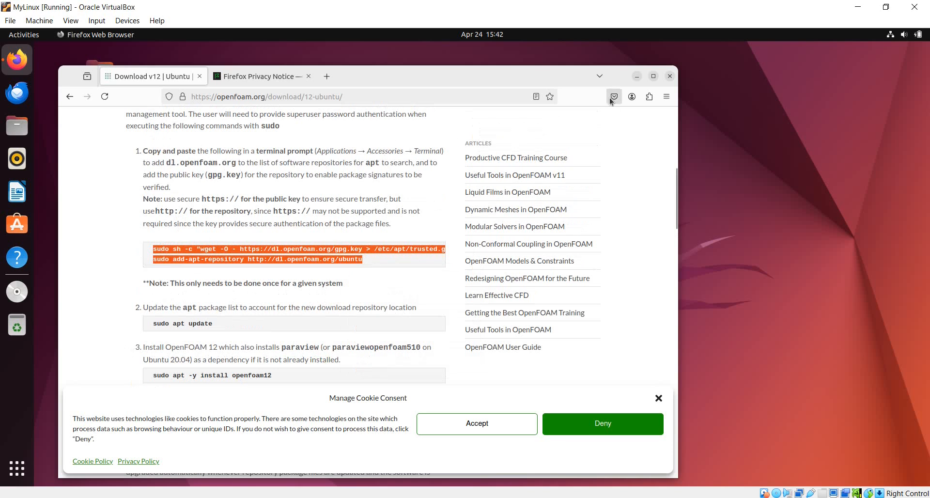
Minimize the browser and open a terminal in the Home folder.
{"action": "left_click", "coordinate": [638, 77]}
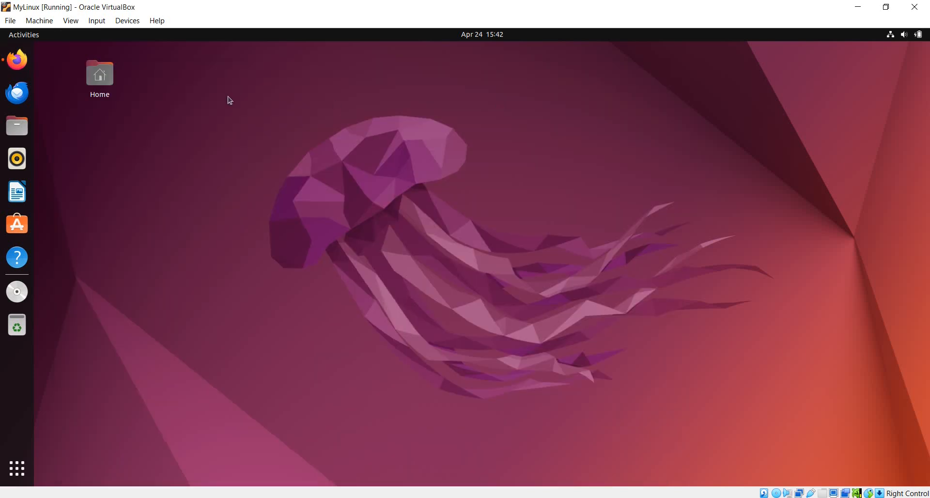
{"action": "double_click", "coordinate": [102, 74]}
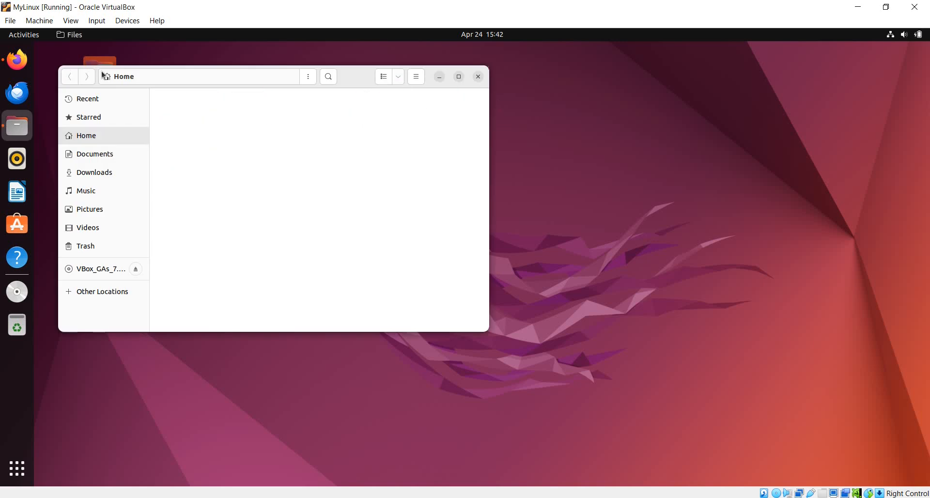
{"action": "right_click", "coordinate": [338, 195]}
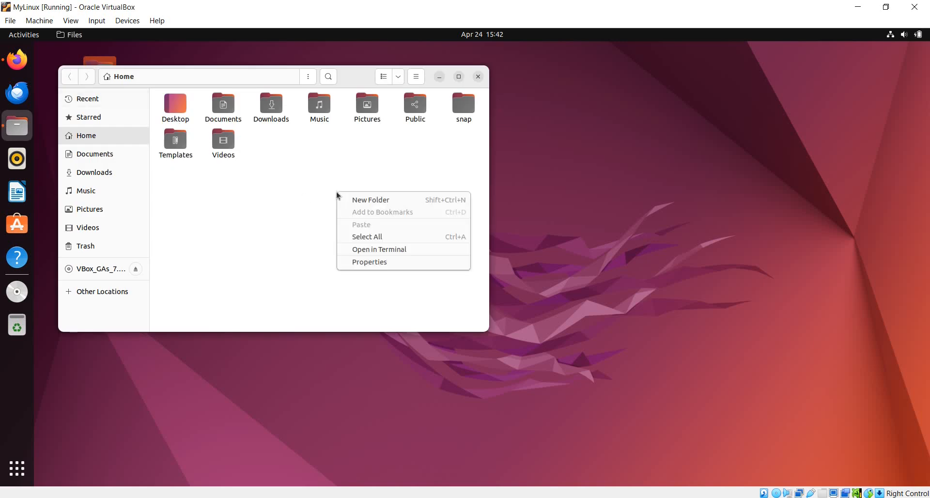
{"action": "left_click", "coordinate": [393, 253]}
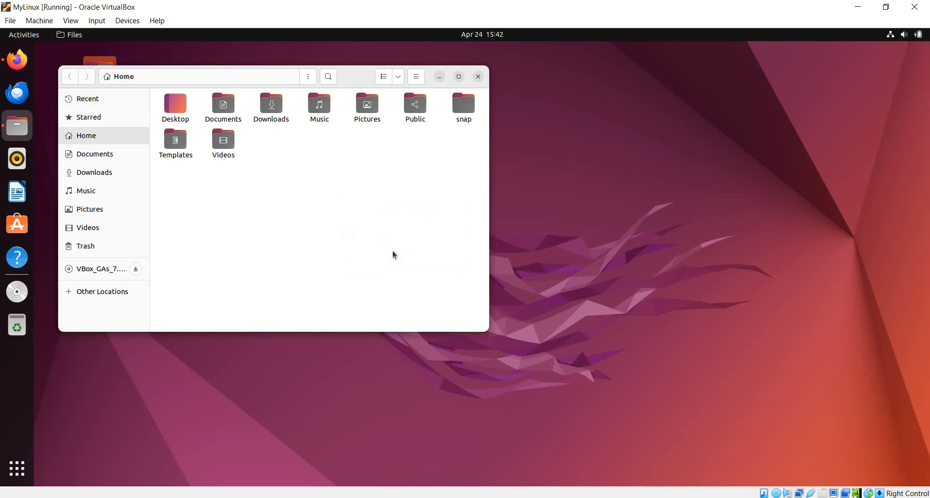
{"action": "left_click", "coordinate": [409, 100]}
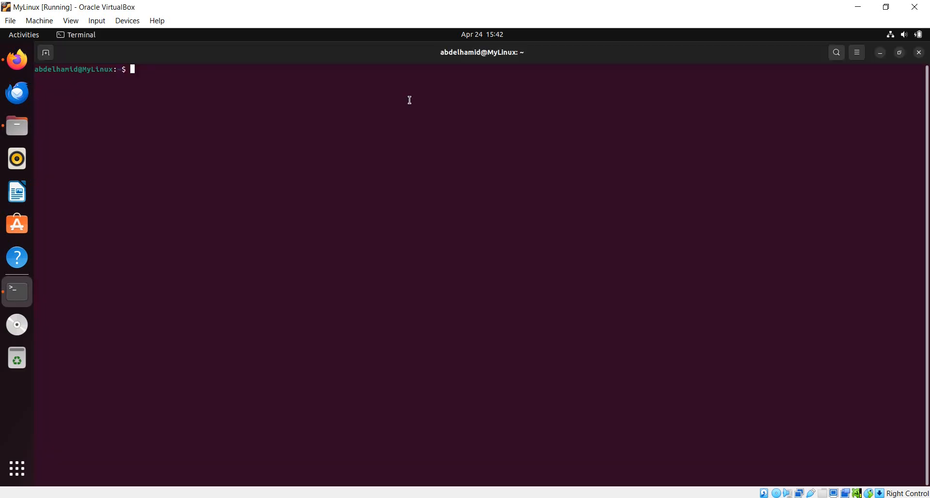
Run the copied key and repository commands in the terminal, supplying the sudo password and confirming the repository addition.
{"action": "right_click", "coordinate": [150, 74]}
{"action": "left_click", "coordinate": [175, 103]}
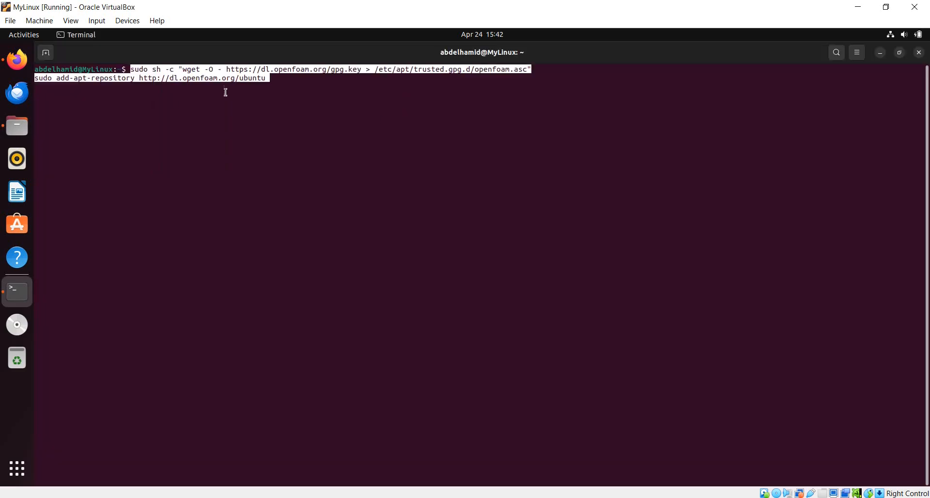
{"action": "key", "text": "Return"}
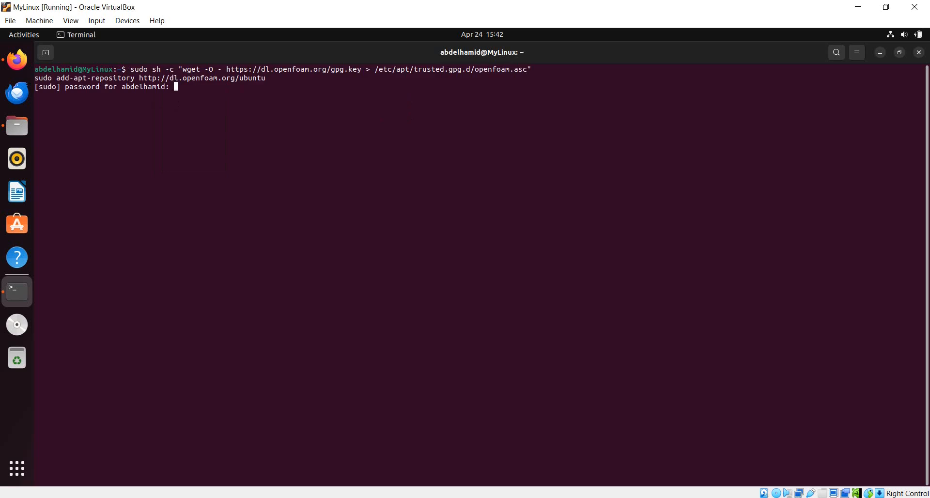
{"action": "key", "text": "Return"}
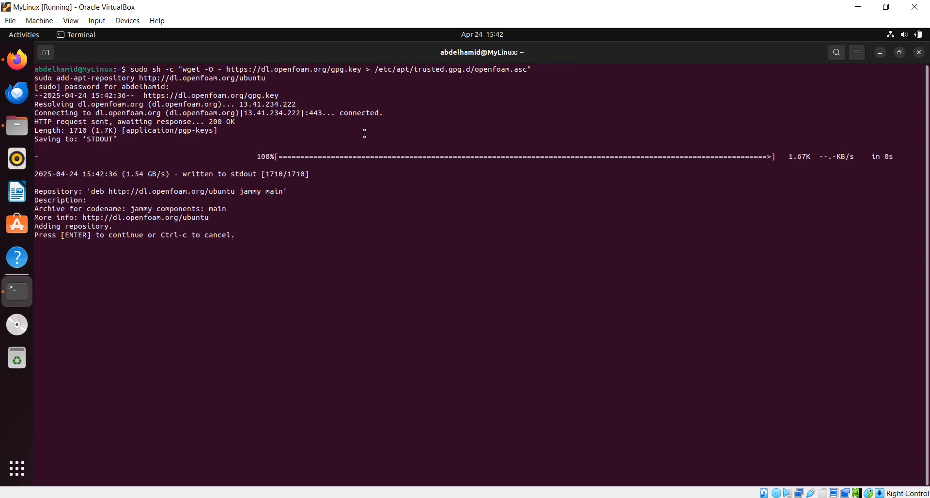
{"action": "key", "text": "Return"}
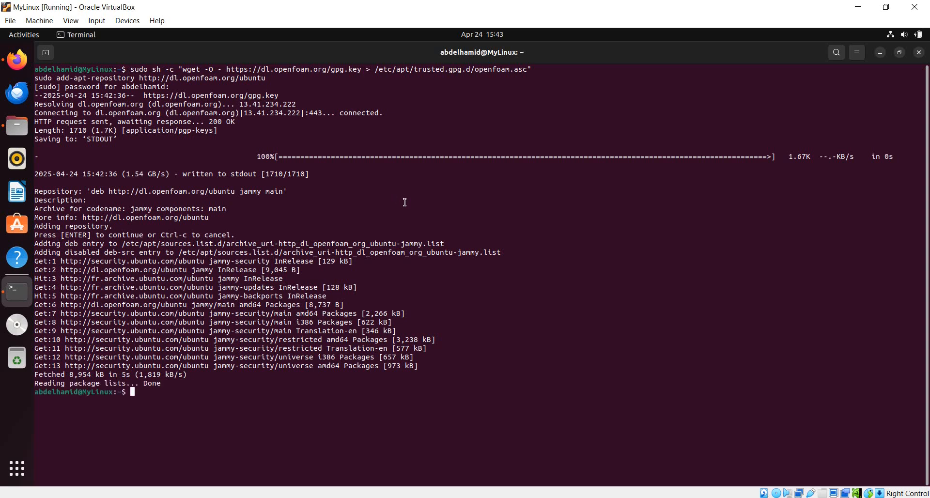
{"action": "left_click_drag", "start_coordinate": [146, 390], "coordinate": [159, 384]}
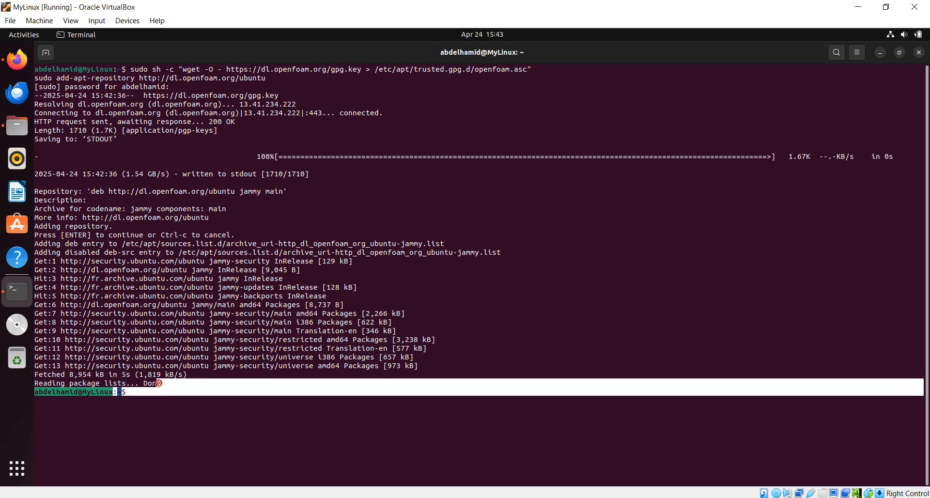
{"action": "left_click", "coordinate": [156, 383]}
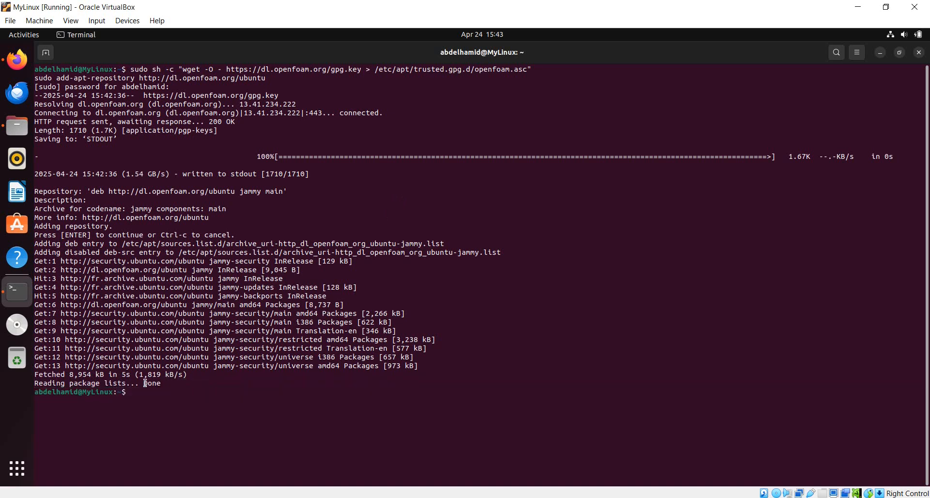
Copy sudo apt update from installation step 2 on the OpenFOAM page and run it in the terminal.
{"action": "left_click", "coordinate": [15, 60]}
{"action": "scroll", "coordinate": [275, 234], "scroll_direction": "down", "scroll_amount": 3}
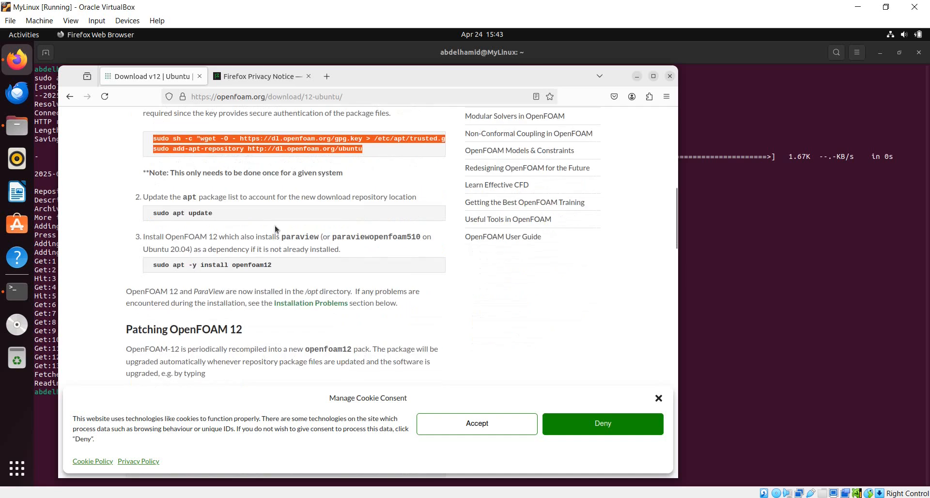
{"action": "left_click_drag", "start_coordinate": [153, 213], "coordinate": [214, 213]}
{"action": "right_click", "coordinate": [213, 214]}
{"action": "left_click", "coordinate": [226, 225]}
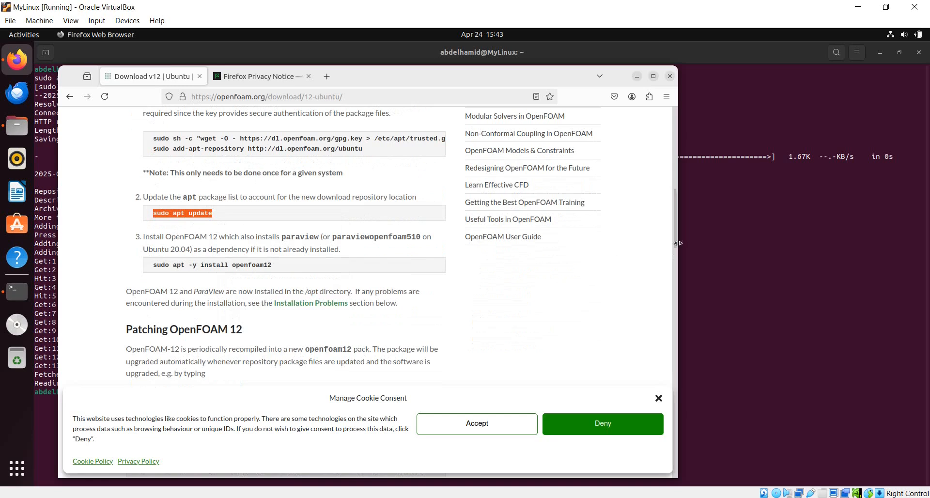
{"action": "left_click", "coordinate": [681, 243]}
{"action": "right_click", "coordinate": [216, 389]}
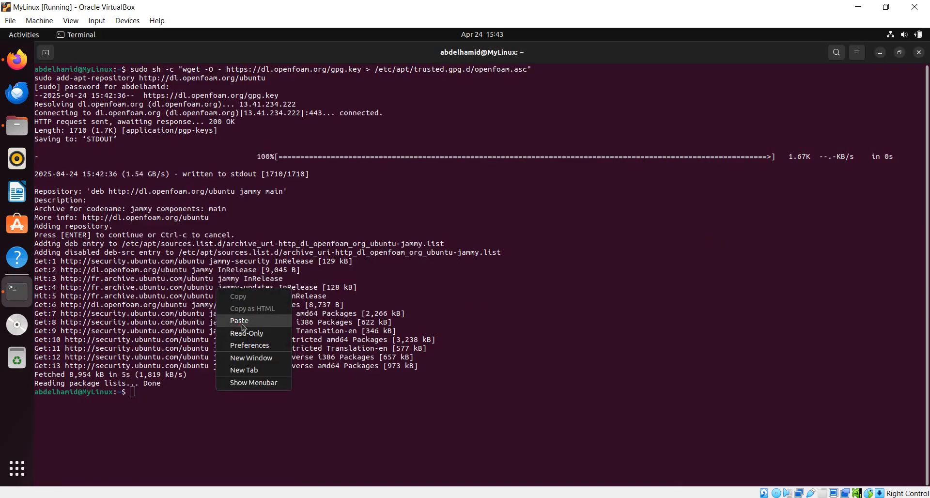
{"action": "left_click", "coordinate": [243, 325]}
{"action": "key", "text": "Return"}
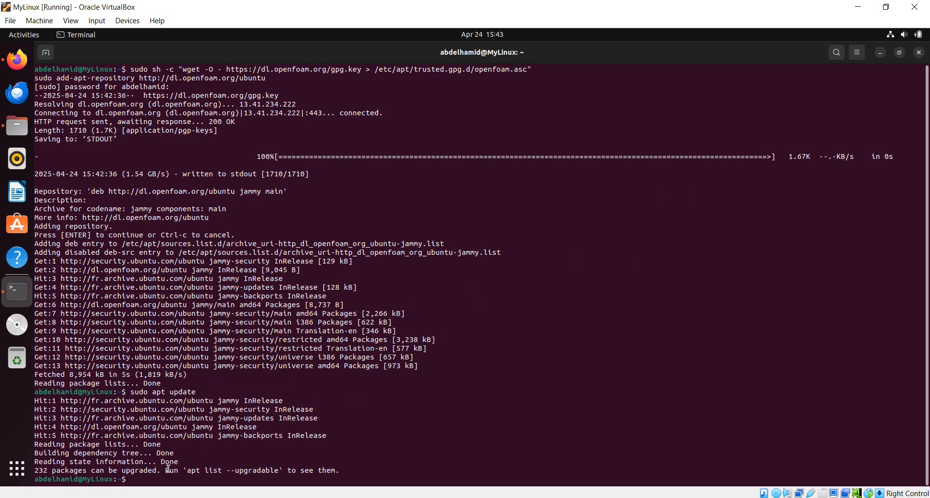
Copy sudo apt -y install openfoam12 from installation step 3 on the OpenFOAM page and run it in the terminal.
{"action": "left_click", "coordinate": [17, 59]}
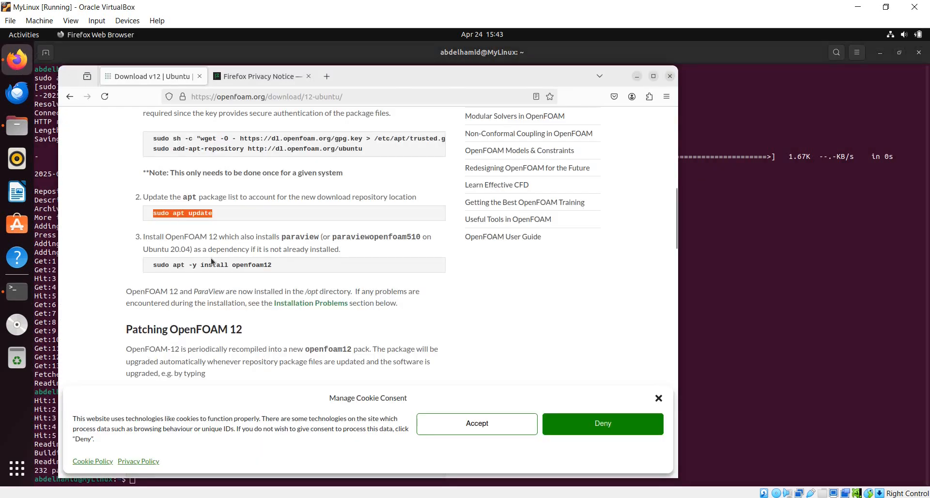
{"action": "scroll", "coordinate": [211, 262], "scroll_direction": "down", "scroll_amount": 2}
{"action": "left_click_drag", "start_coordinate": [152, 210], "coordinate": [295, 213]}
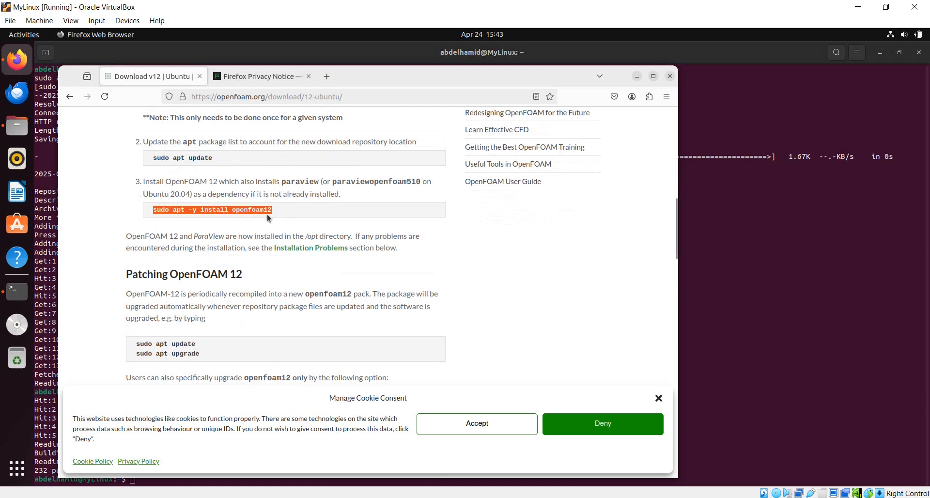
{"action": "right_click", "coordinate": [267, 217]}
{"action": "left_click", "coordinate": [279, 218]}
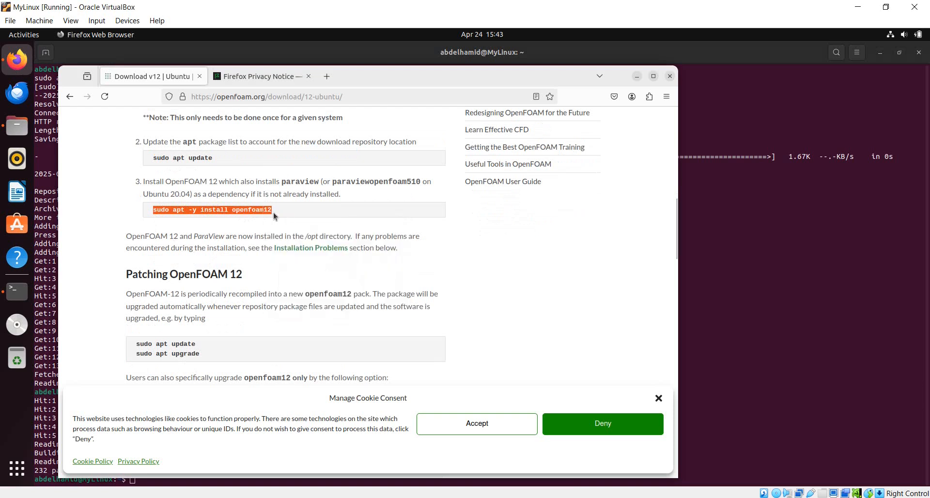
{"action": "left_click", "coordinate": [736, 287]}
{"action": "right_click", "coordinate": [141, 481]}
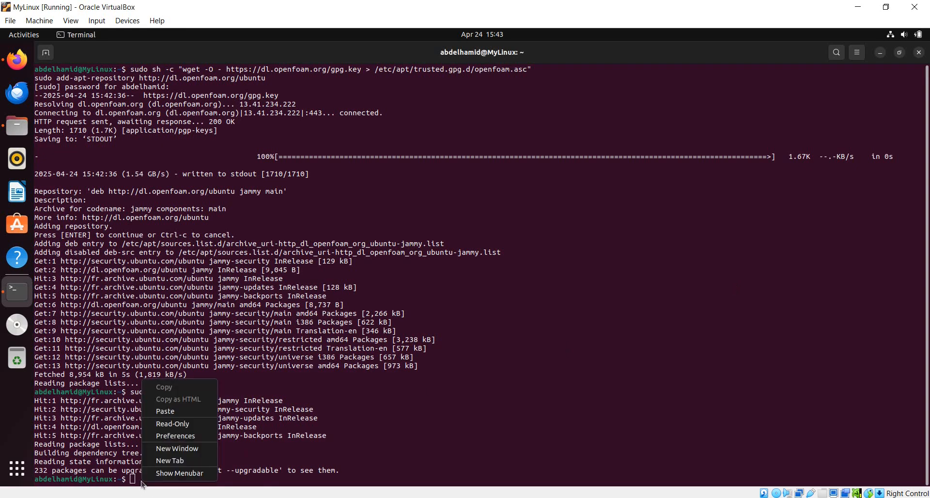
{"action": "left_click", "coordinate": [164, 411]}
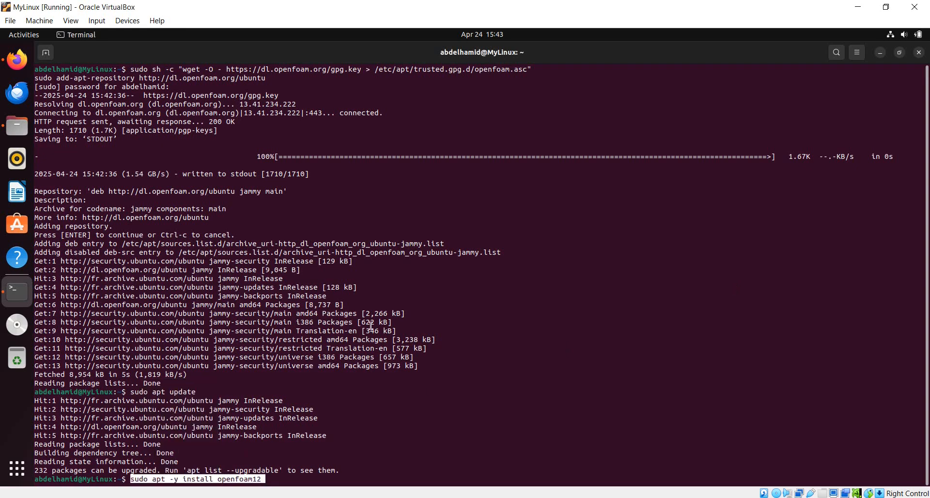
{"action": "key", "text": "Return"}
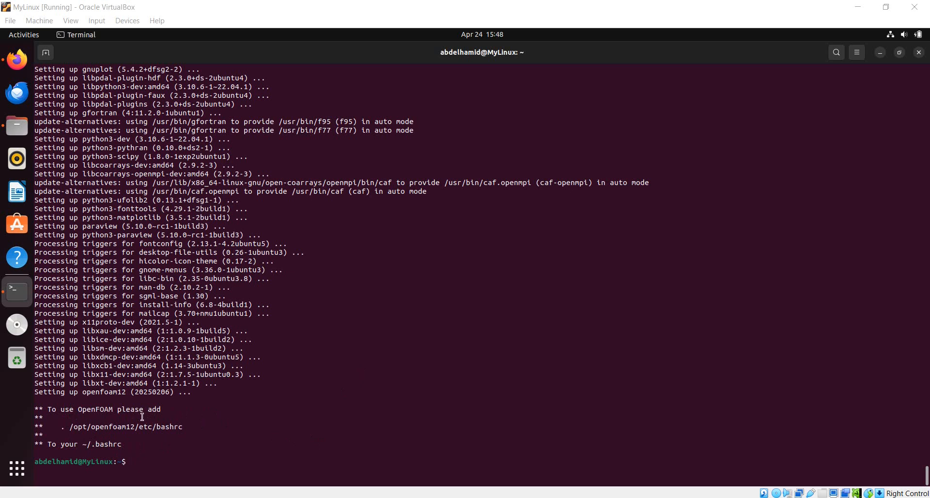
Copy the ~/.bashrc path from the terminal output and open that file with gedit.
{"action": "left_click_drag", "start_coordinate": [83, 445], "coordinate": [120, 444]}
{"action": "right_click", "coordinate": [120, 444]}
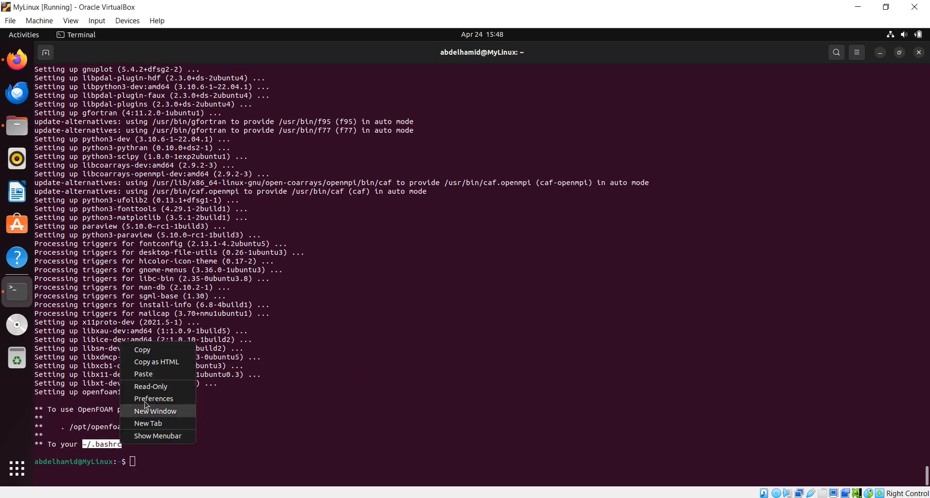
{"action": "left_click", "coordinate": [151, 350]}
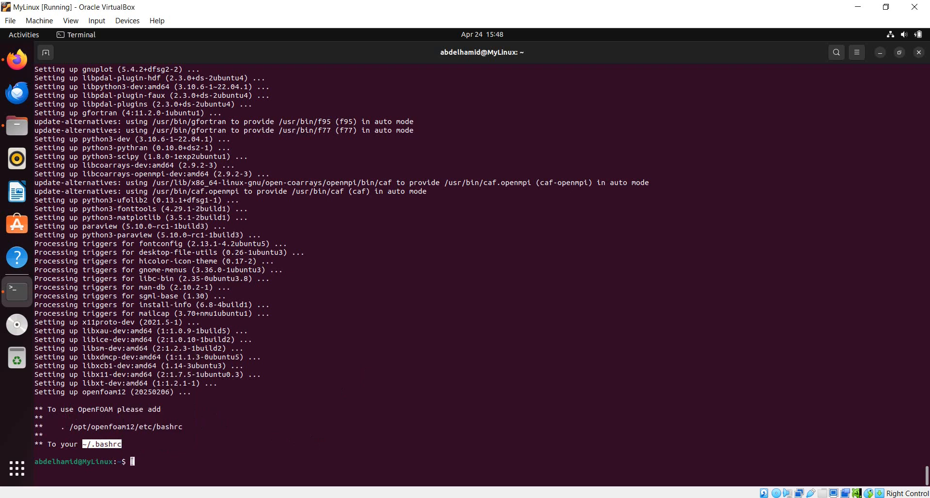
{"action": "left_click", "coordinate": [132, 461]}
{"action": "type", "text": "ge"}
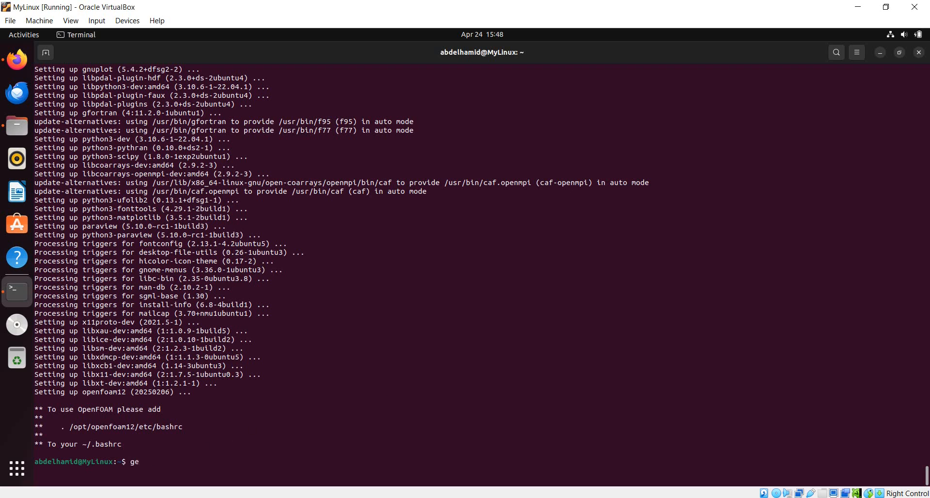
{"action": "type", "text": "dit"}
{"action": "right_click", "coordinate": [168, 459]}
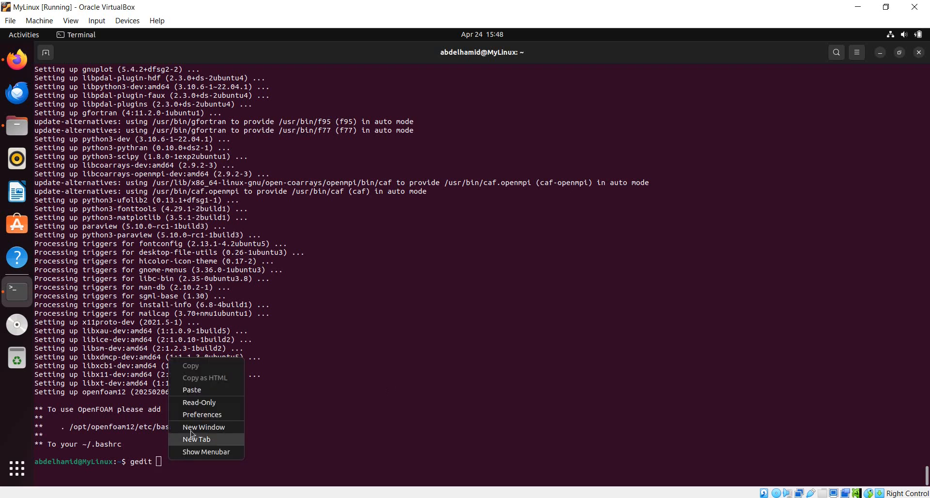
{"action": "left_click", "coordinate": [206, 391]}
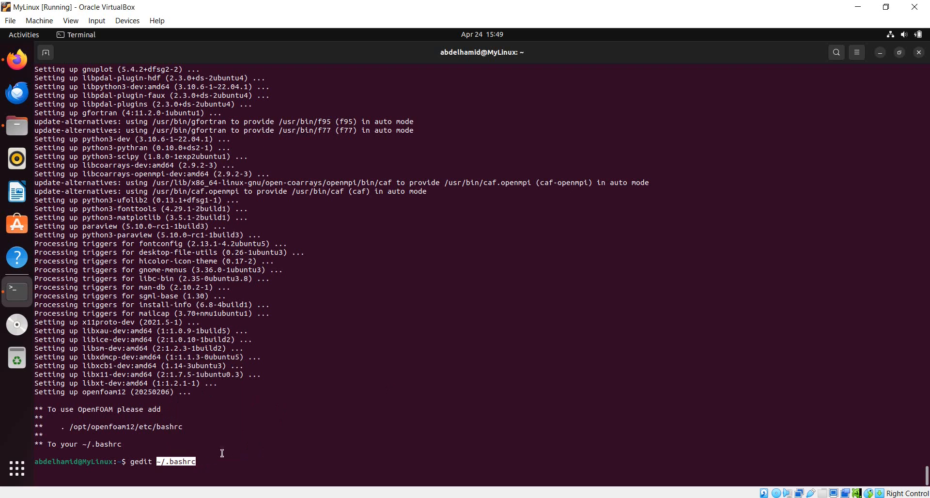
{"action": "key", "text": "Return"}
{"action": "key", "text": "Return"}
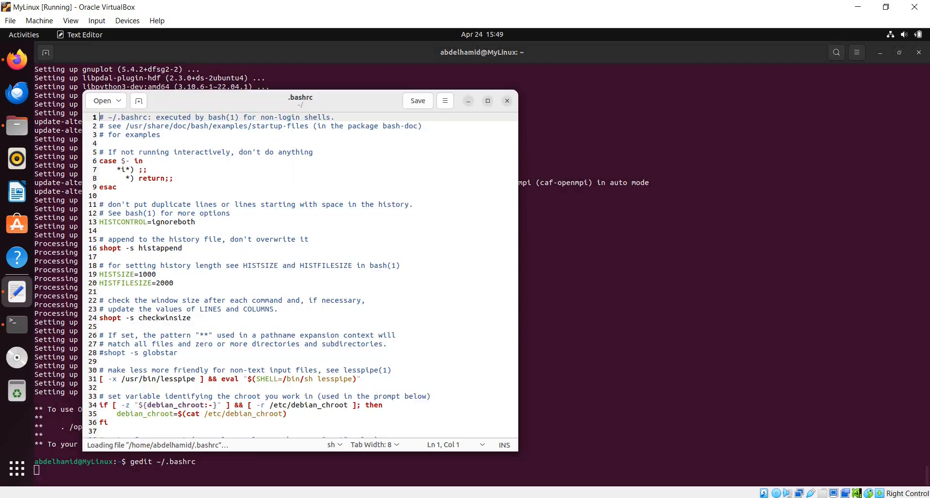
Move the .bashrc editor window off the terminal's OpenFOAM instructions and add an empty line at the end of the file.
{"action": "scroll", "coordinate": [191, 187], "scroll_direction": "down", "scroll_amount": 2}
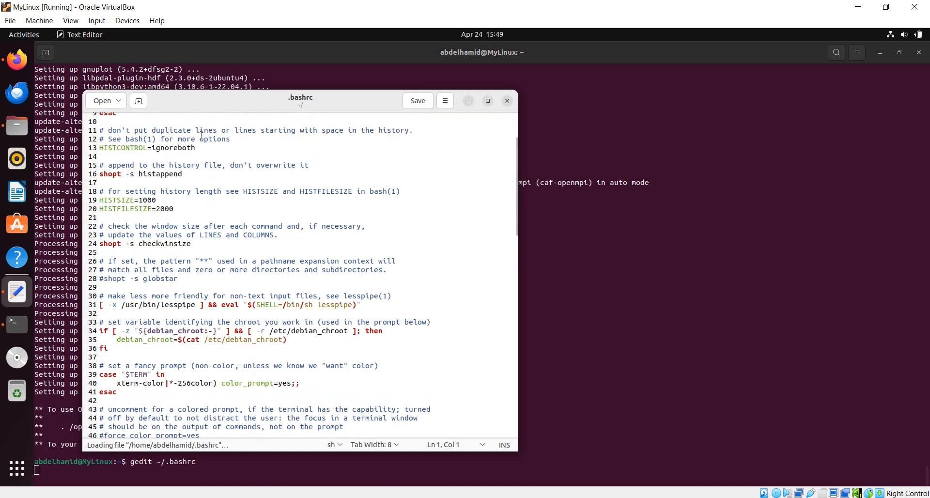
{"action": "left_click_drag", "start_coordinate": [202, 97], "coordinate": [500, 48]}
{"action": "scroll", "coordinate": [501, 194], "scroll_direction": "down", "scroll_amount": 10}
{"action": "scroll", "coordinate": [501, 194], "scroll_direction": "down", "scroll_amount": 5}
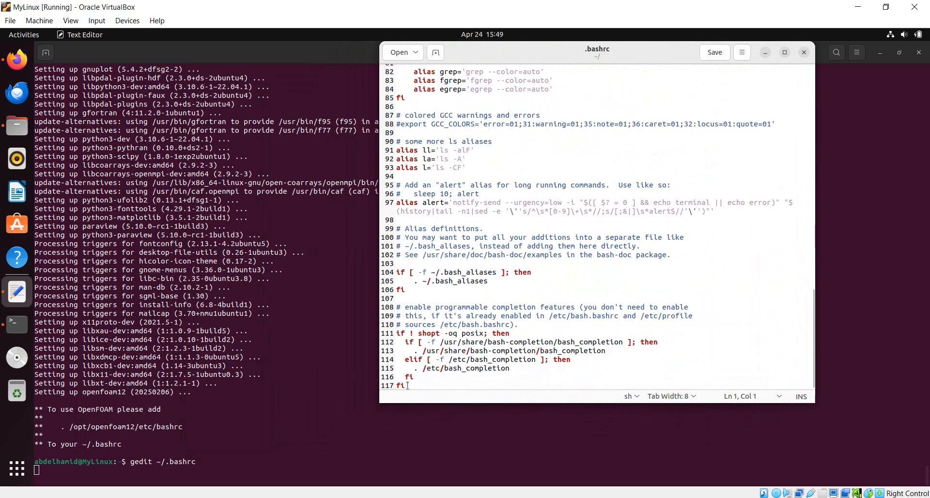
{"action": "key", "text": "ctrl+End"}
{"action": "key", "text": "Return"}
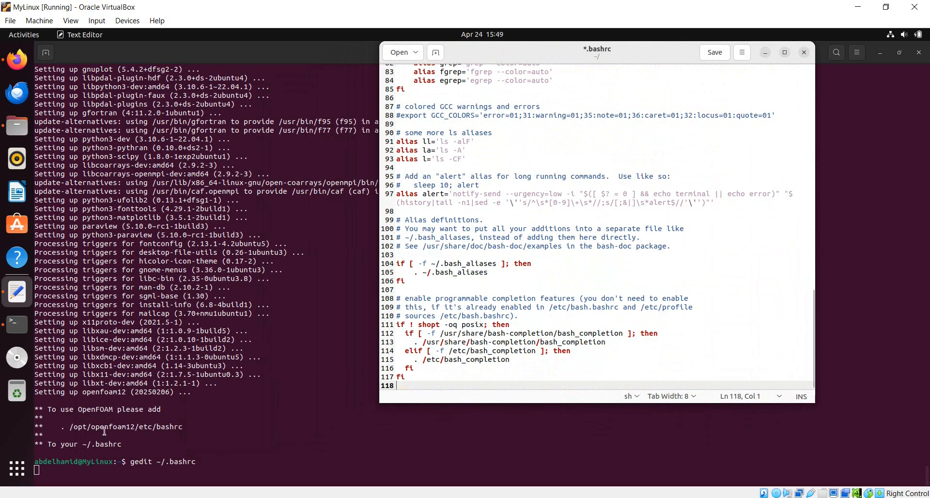
Copy . /opt/openfoam12/etc/bashrc from the terminal output into the last line of .bashrc, then save and close the file.
{"action": "left_click_drag", "start_coordinate": [62, 427], "coordinate": [182, 428]}
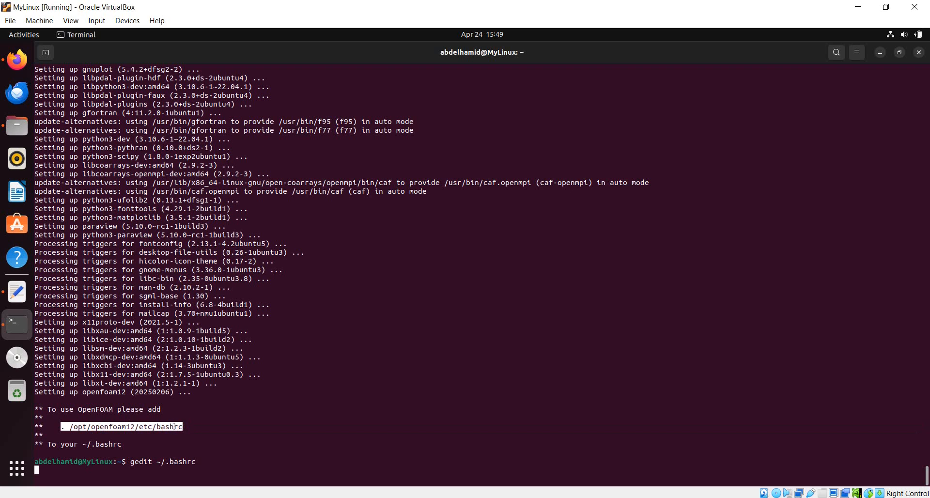
{"action": "right_click", "coordinate": [174, 427]}
{"action": "left_click", "coordinate": [202, 331]}
{"action": "key", "text": "Return"}
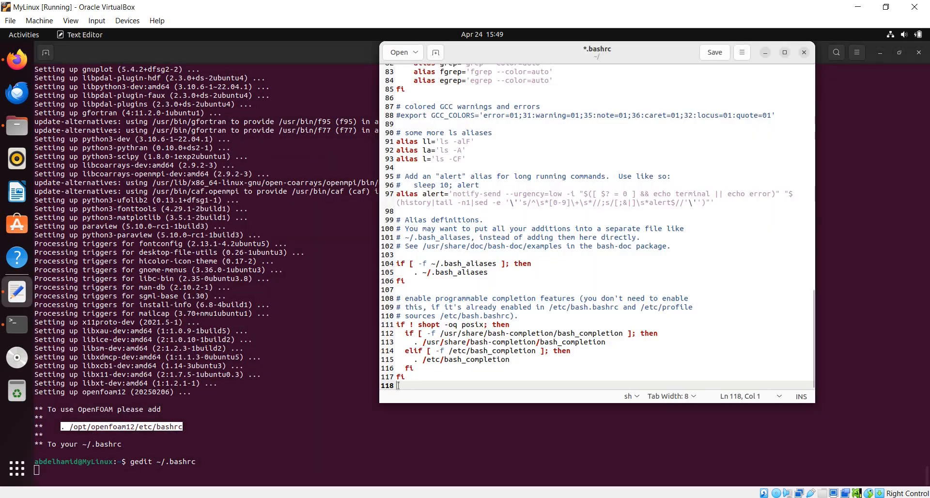
{"action": "right_click", "coordinate": [400, 385]}
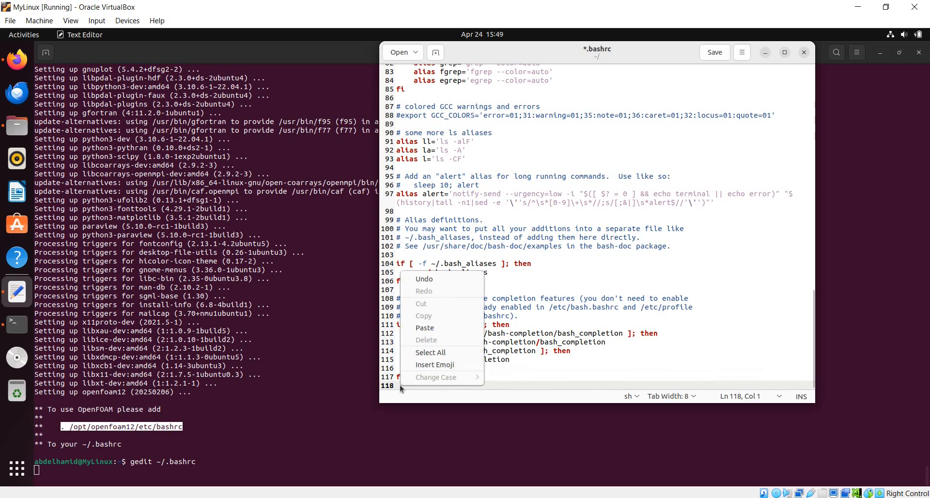
{"action": "left_click", "coordinate": [479, 325]}
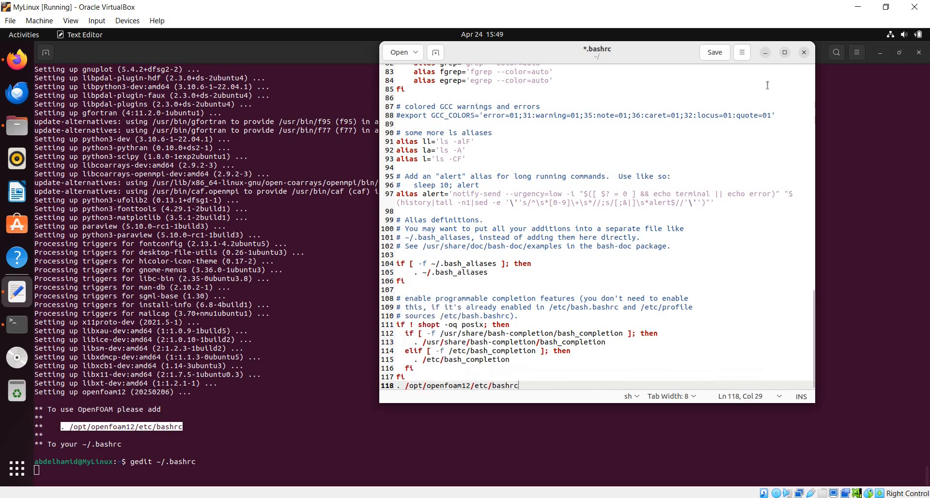
{"action": "left_click", "coordinate": [715, 53]}
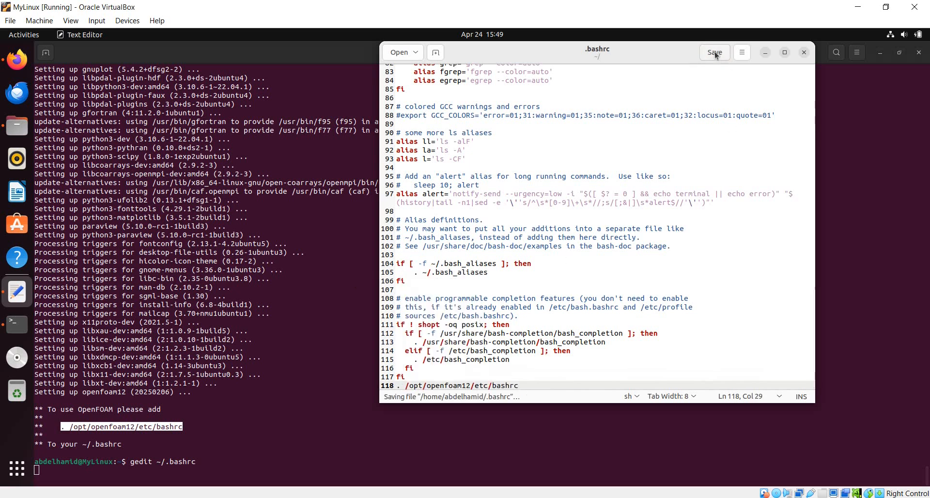
{"action": "left_click", "coordinate": [804, 53]}
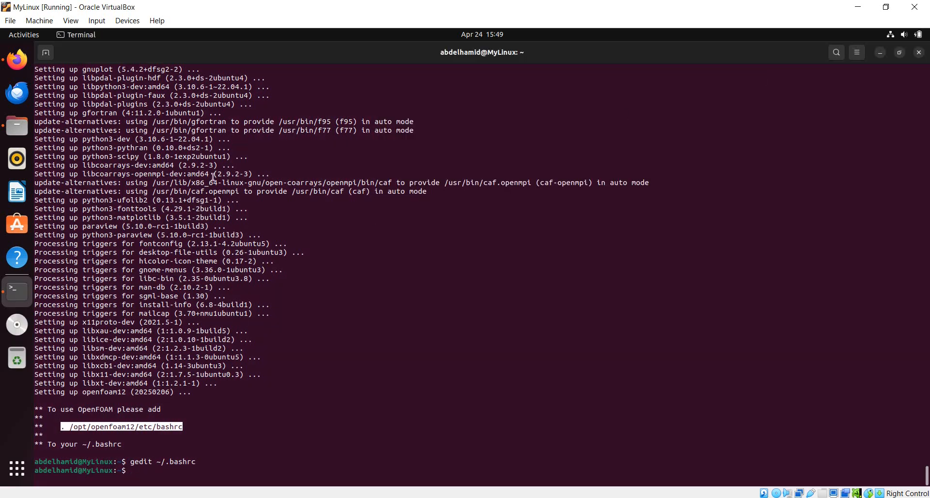
Copy the sudo apt update and sudo apt upgrade commands from the Patching OpenFOAM 12 section of the download page in Firefox.
{"action": "left_click", "coordinate": [16, 60]}
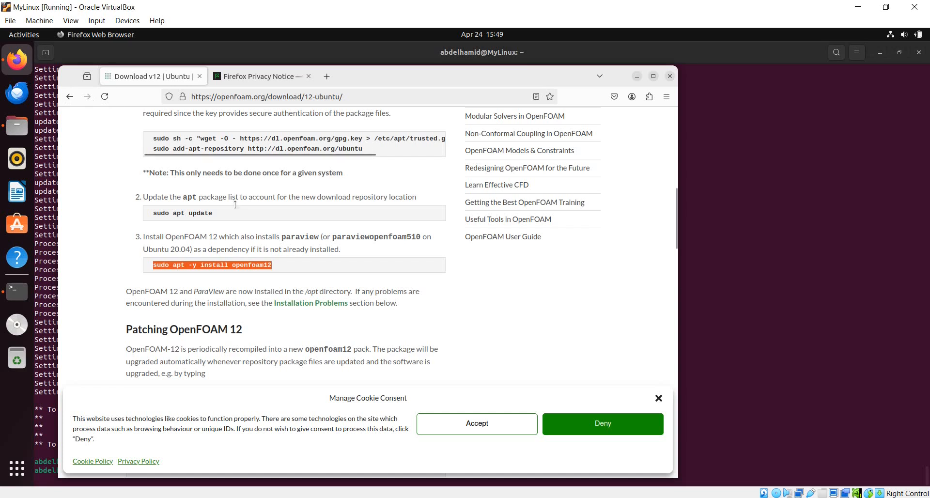
{"action": "scroll", "coordinate": [234, 211], "scroll_direction": "down", "scroll_amount": 2}
{"action": "scroll", "coordinate": [234, 212], "scroll_direction": "down", "scroll_amount": 6}
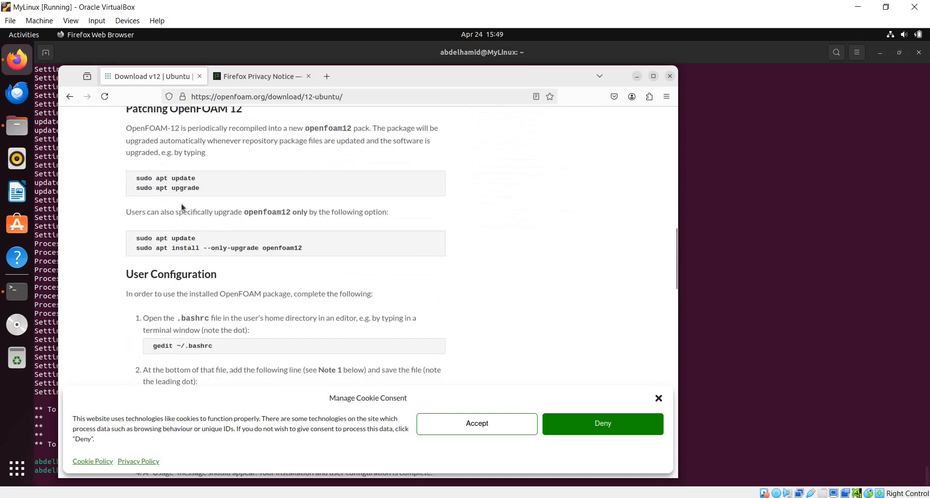
{"action": "left_click_drag", "start_coordinate": [137, 179], "coordinate": [200, 194]}
{"action": "right_click", "coordinate": [199, 194]}
{"action": "left_click", "coordinate": [204, 191]}
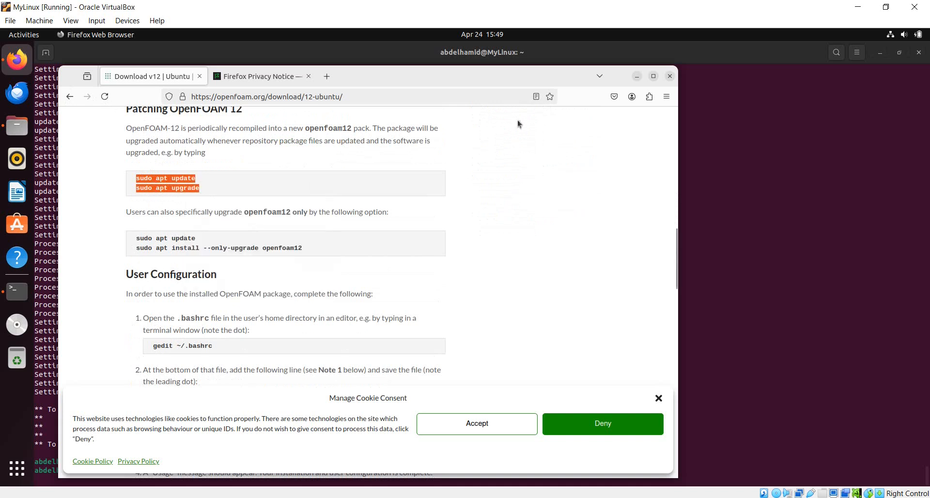
Minimize the browser, run the copied update and upgrade commands in the terminal, and answer y to continue the upgrade.
{"action": "left_click", "coordinate": [637, 76]}
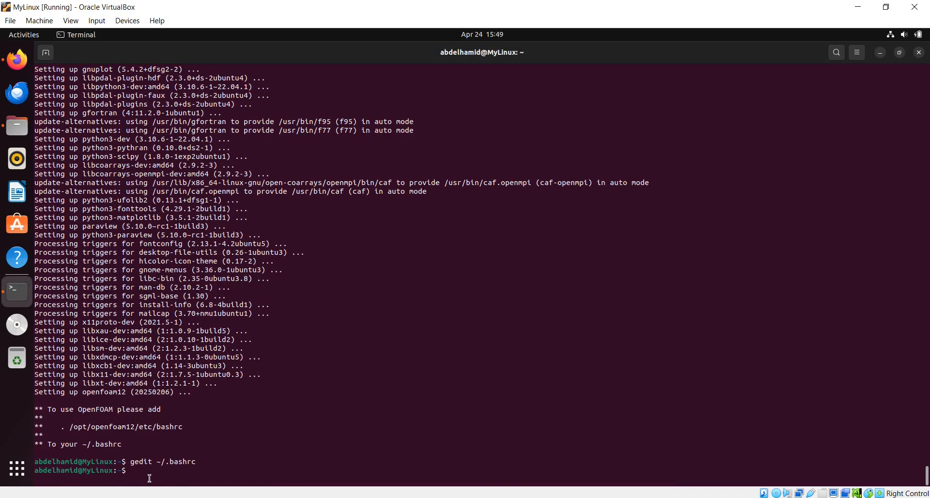
{"action": "right_click", "coordinate": [147, 475]}
{"action": "left_click", "coordinate": [169, 403]}
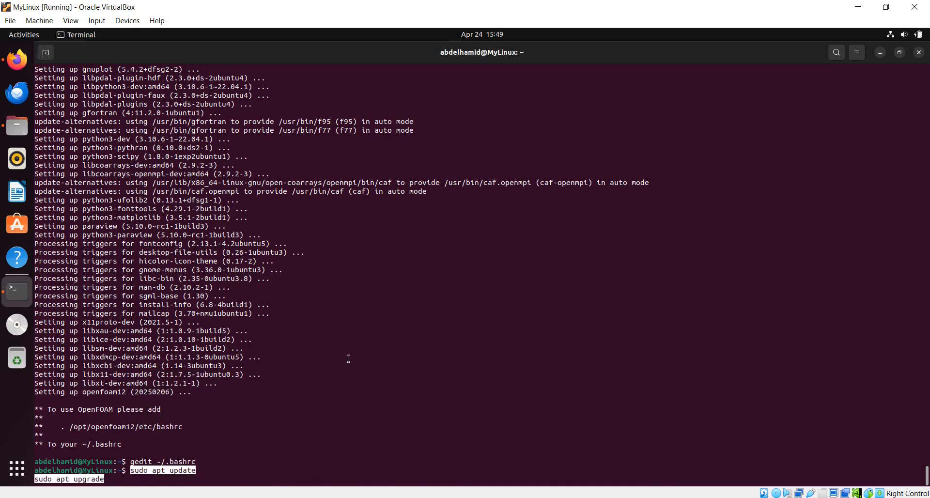
{"action": "key", "text": "Return"}
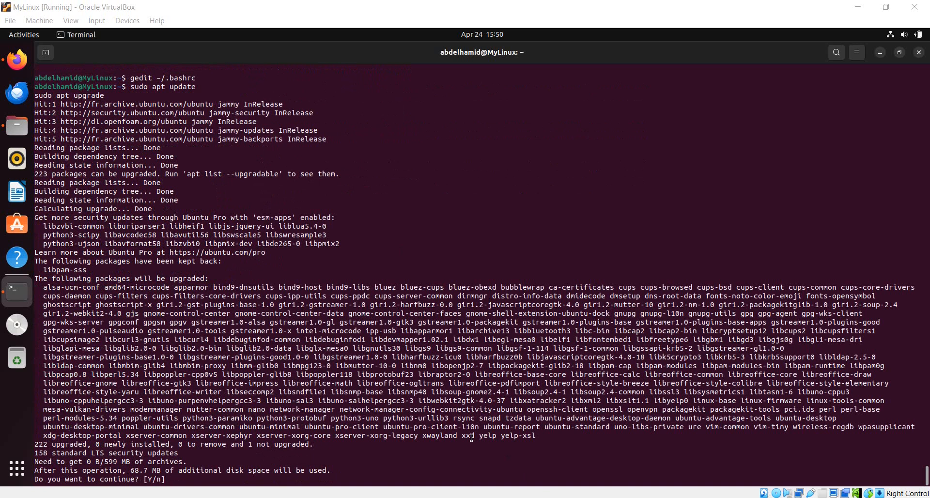
{"action": "left_click", "coordinate": [180, 481]}
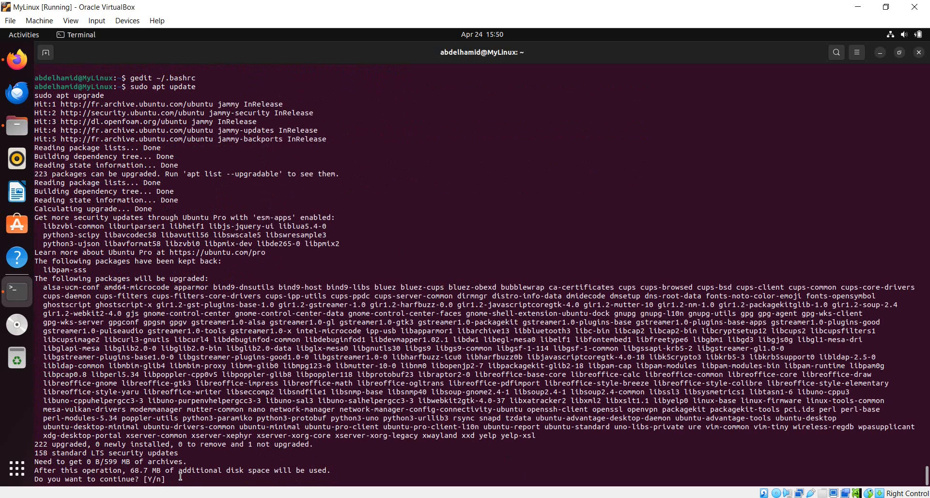
{"action": "type", "text": "y"}
{"action": "key", "text": "Return"}
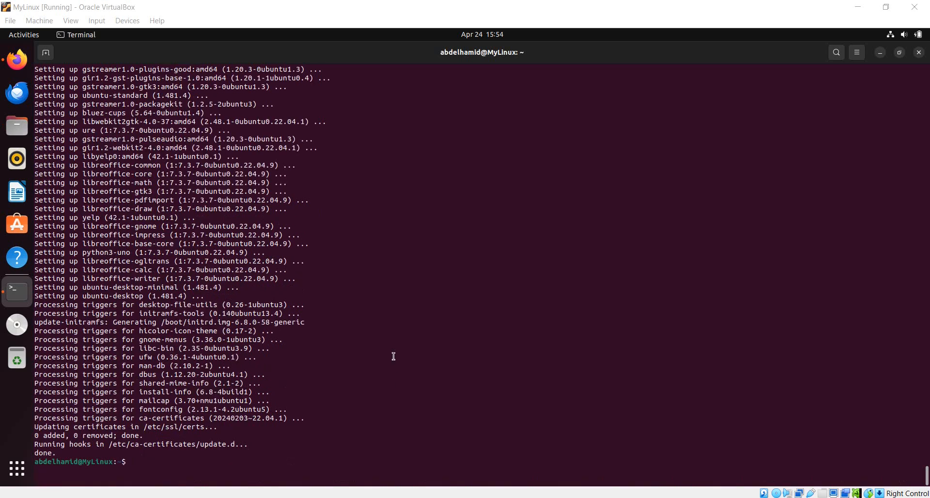
Copy the mkdir -p $FOAM_RUN command from the Getting Started section of the OpenFOAM download page in Firefox.
{"action": "left_click", "coordinate": [24, 63]}
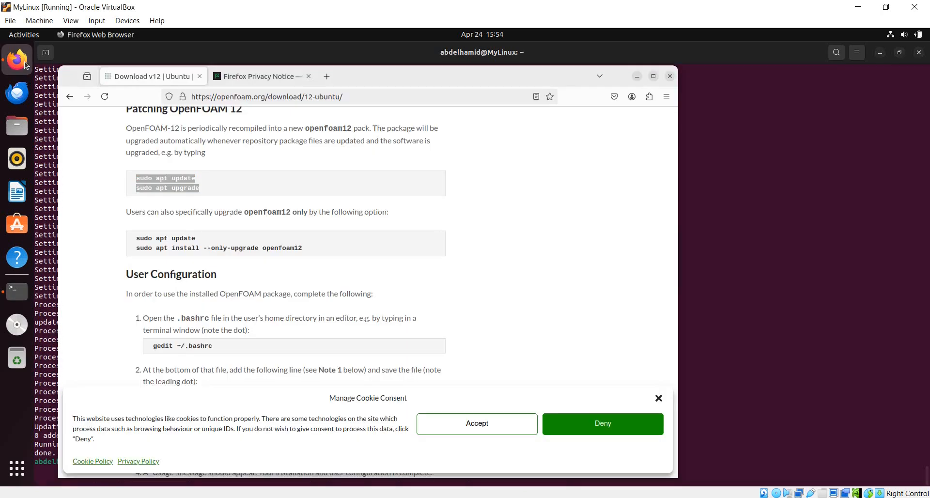
{"action": "scroll", "coordinate": [288, 218], "scroll_direction": "down", "scroll_amount": 2}
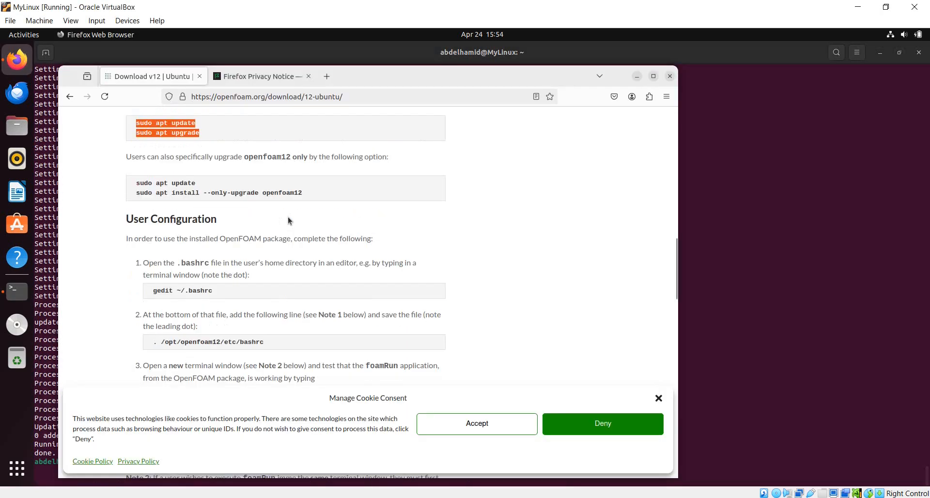
{"action": "scroll", "coordinate": [288, 216], "scroll_direction": "down", "scroll_amount": 2}
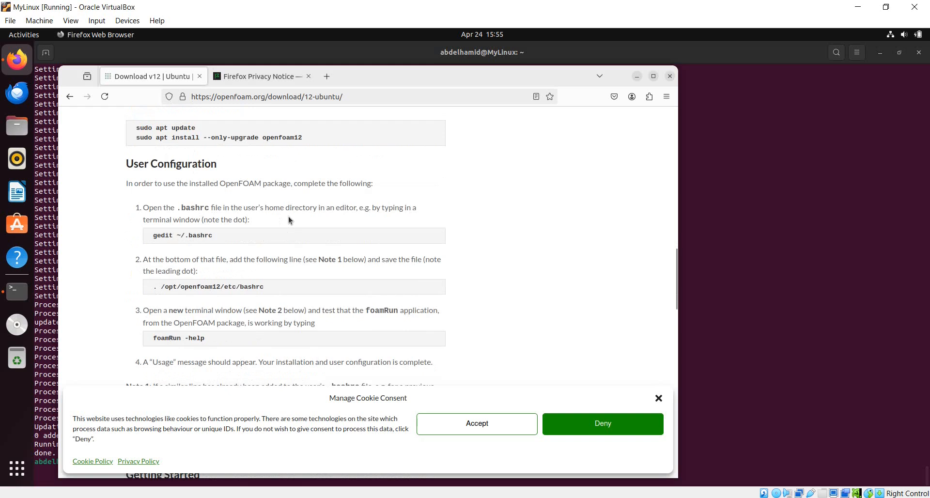
{"action": "scroll", "coordinate": [289, 218], "scroll_direction": "down", "scroll_amount": 4}
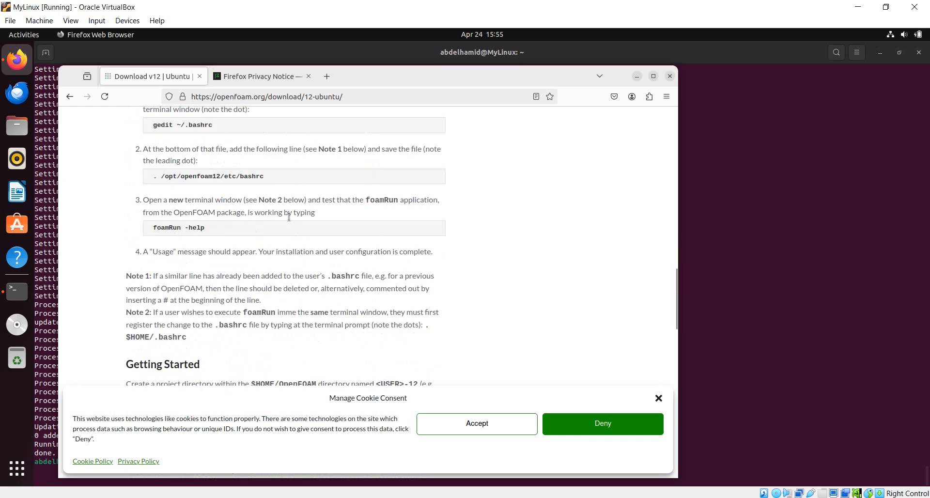
{"action": "scroll", "coordinate": [289, 217], "scroll_direction": "down", "scroll_amount": 6}
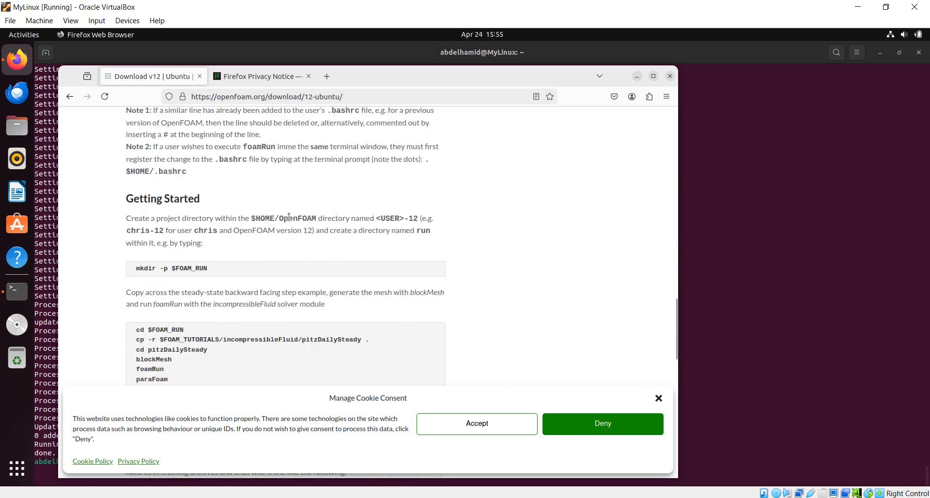
{"action": "left_click_drag", "start_coordinate": [138, 267], "coordinate": [201, 268]}
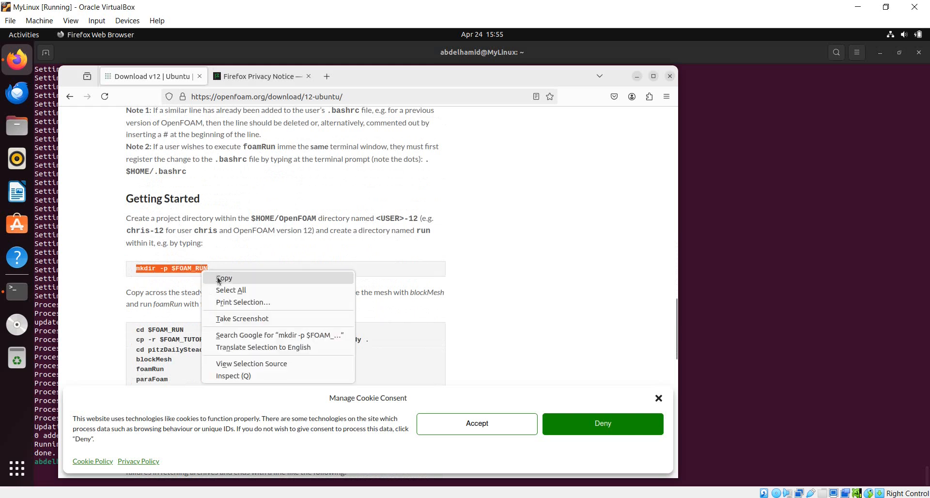
{"action": "left_click", "coordinate": [213, 278]}
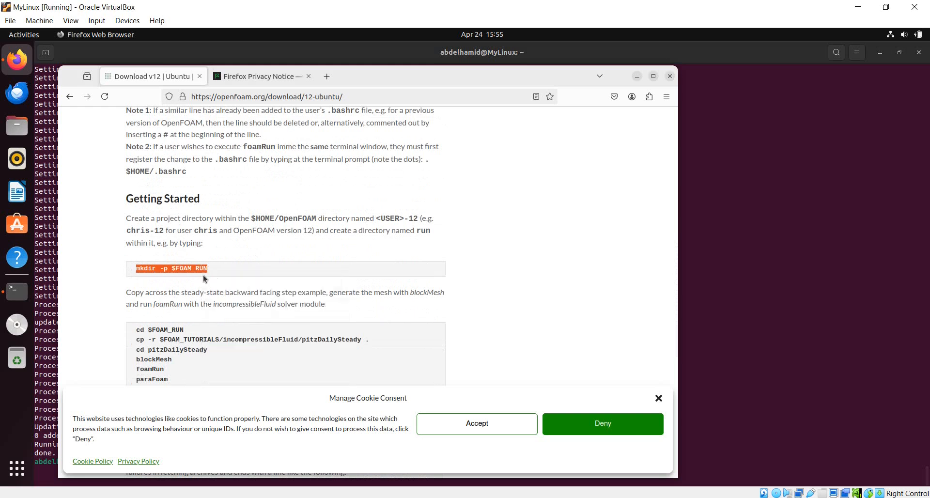
Minimize the browser and try to create the project run directory in the terminal with the copied mkdir -p $FOAM_RUN command.
{"action": "left_click", "coordinate": [638, 76]}
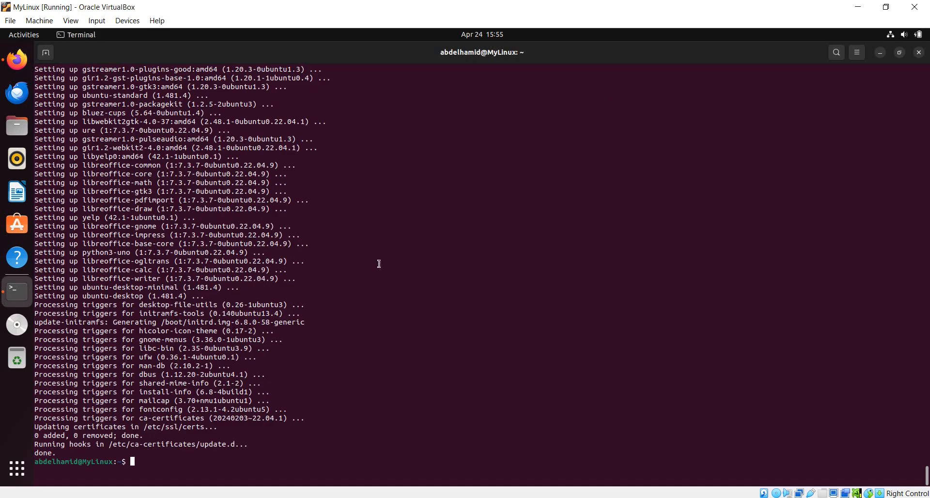
{"action": "right_click", "coordinate": [146, 460]}
{"action": "left_click", "coordinate": [214, 388]}
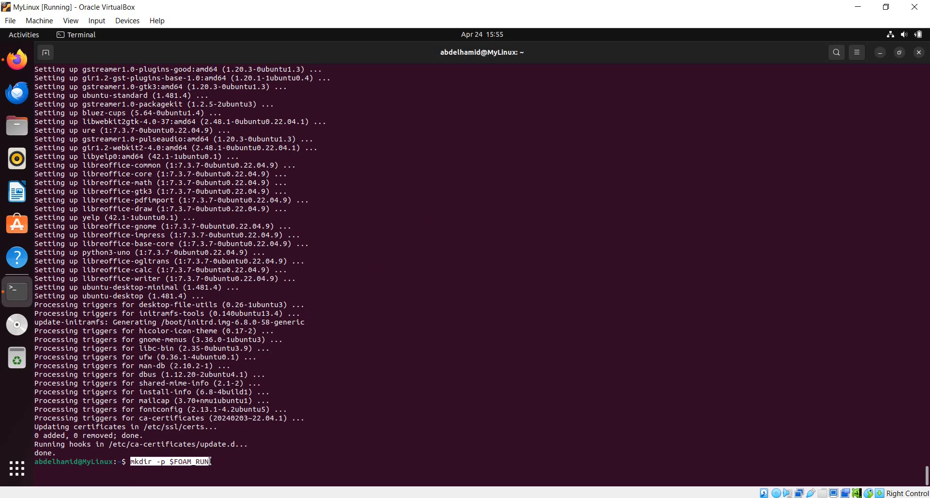
{"action": "key", "text": "Right"}
{"action": "key", "text": "Return"}
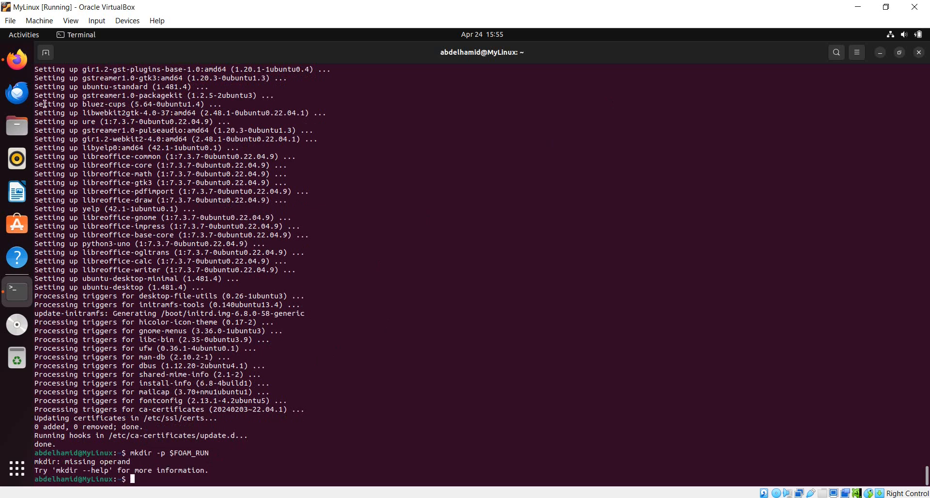
Copy the foamRun -help command from step 3 of the User Configuration section on the download page in Firefox.
{"action": "left_click", "coordinate": [17, 59]}
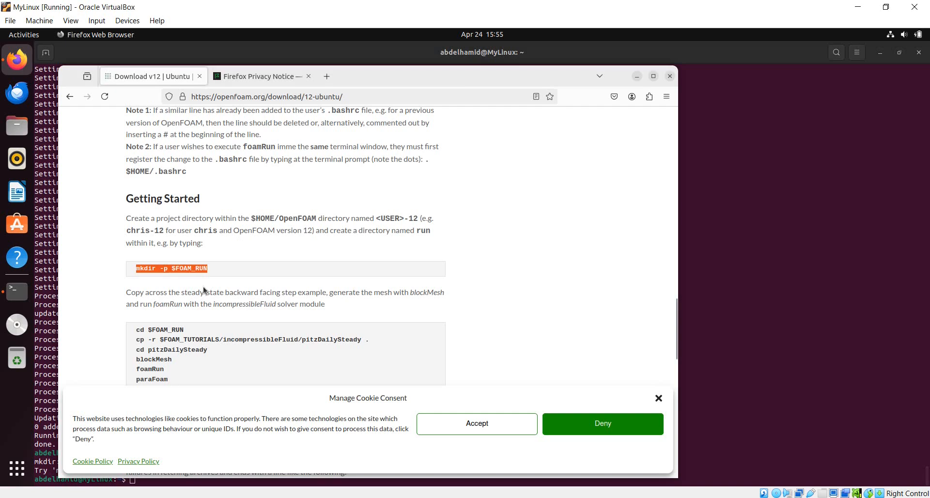
{"action": "scroll", "coordinate": [202, 287], "scroll_direction": "up", "scroll_amount": 5}
{"action": "left_click", "coordinate": [153, 228]}
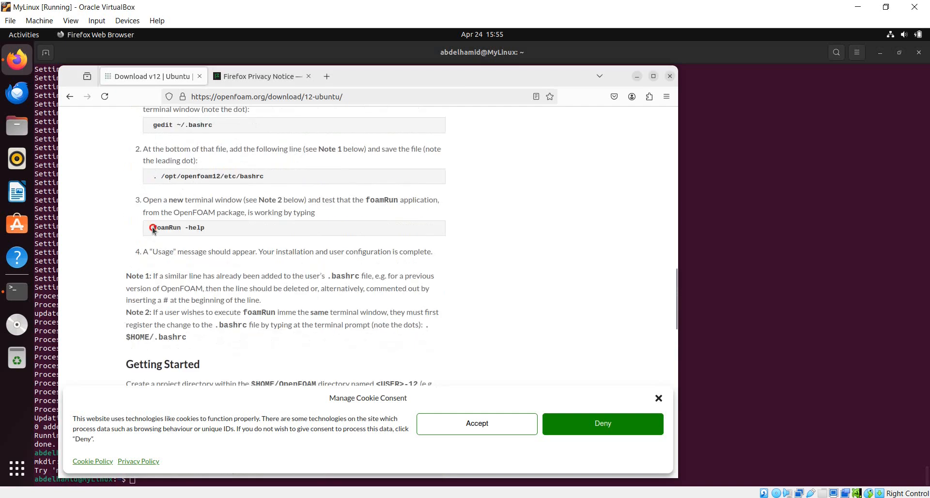
{"action": "left_click_drag", "start_coordinate": [153, 227], "coordinate": [205, 229]}
{"action": "right_click", "coordinate": [202, 228]}
{"action": "left_click", "coordinate": [260, 235]}
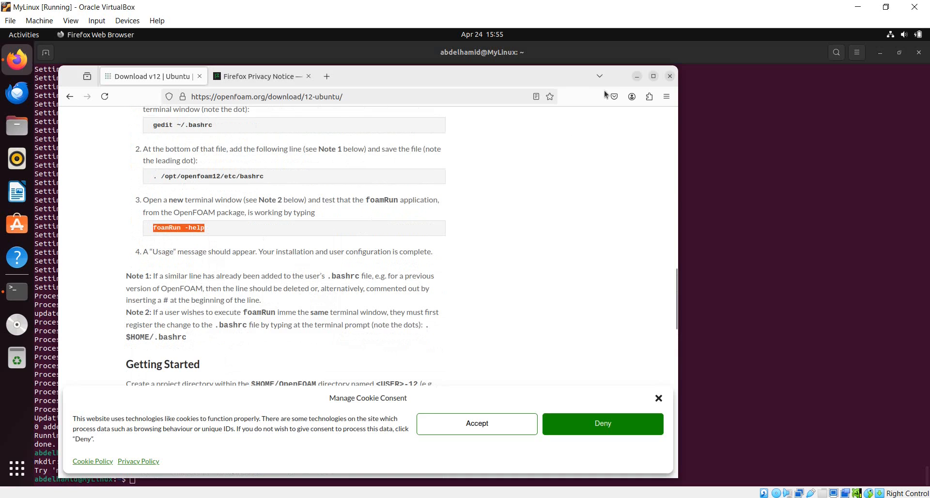
Minimize the browser and try to test the OpenFOAM installation by running the copied foamRun -help in the terminal.
{"action": "left_click", "coordinate": [637, 76]}
{"action": "right_click", "coordinate": [159, 479]}
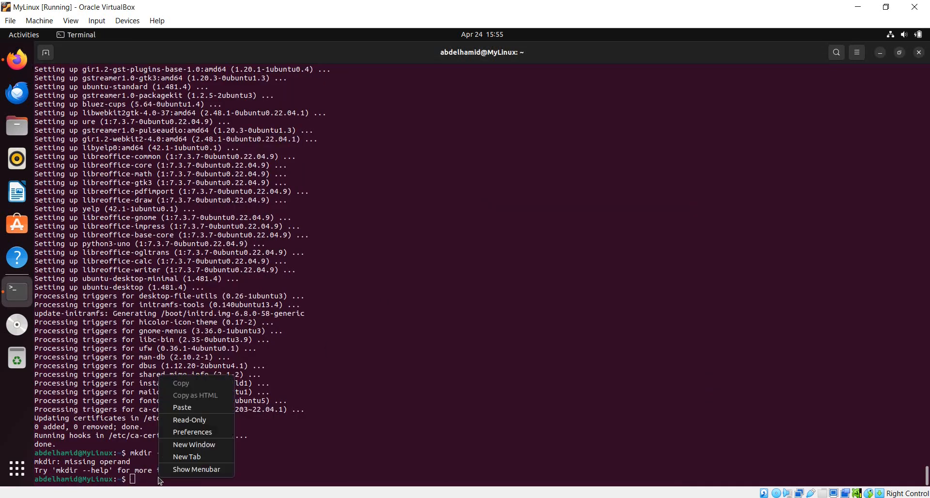
{"action": "left_click", "coordinate": [182, 407]}
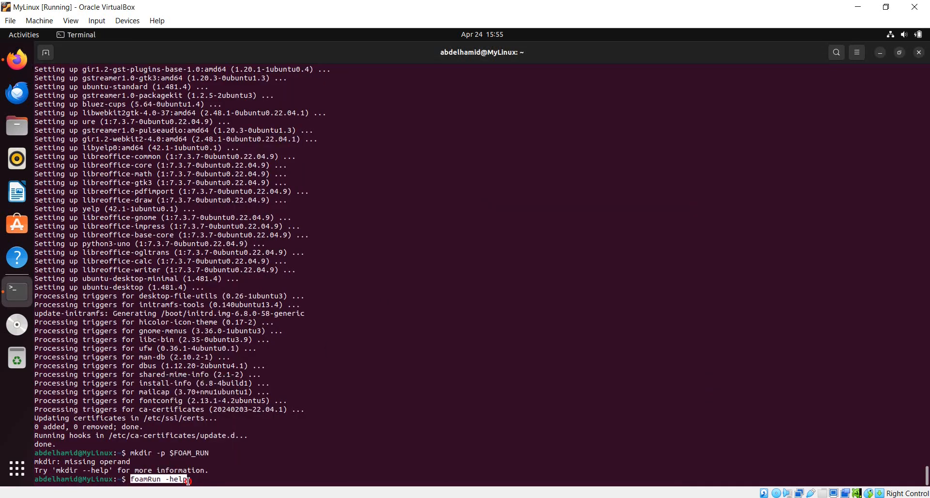
{"action": "key", "text": "Return"}
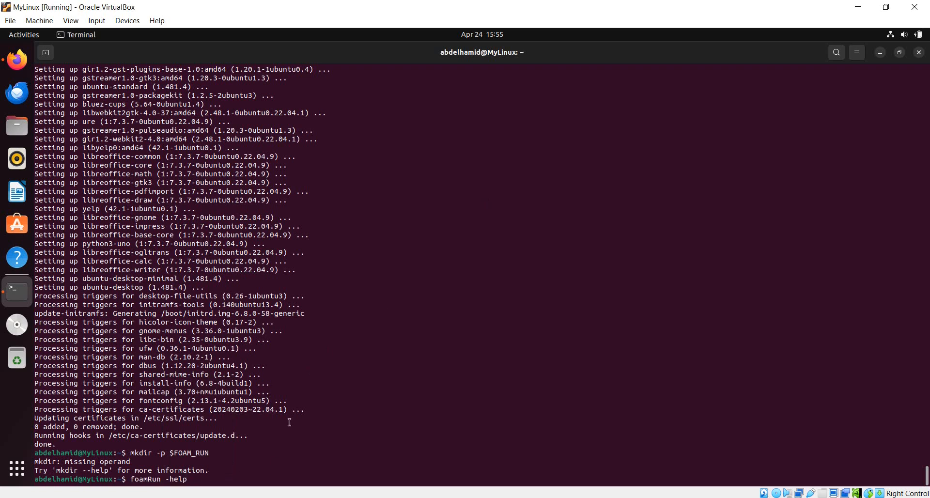
{"action": "key", "text": "Return"}
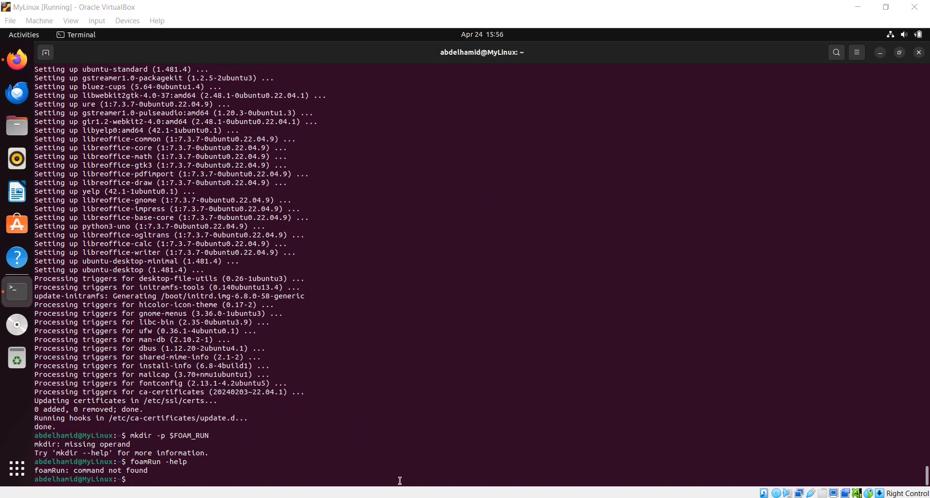
Copy the path ~/.bashrc from the gedit command in the User Configuration section of the page in Firefox.
{"action": "left_click", "coordinate": [17, 59]}
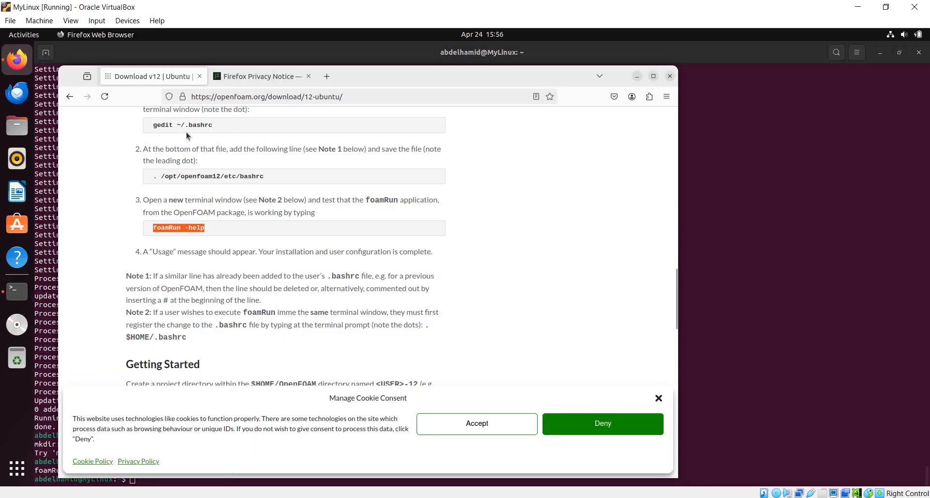
{"action": "left_click", "coordinate": [181, 126]}
{"action": "left_click_drag", "start_coordinate": [179, 125], "coordinate": [209, 126]}
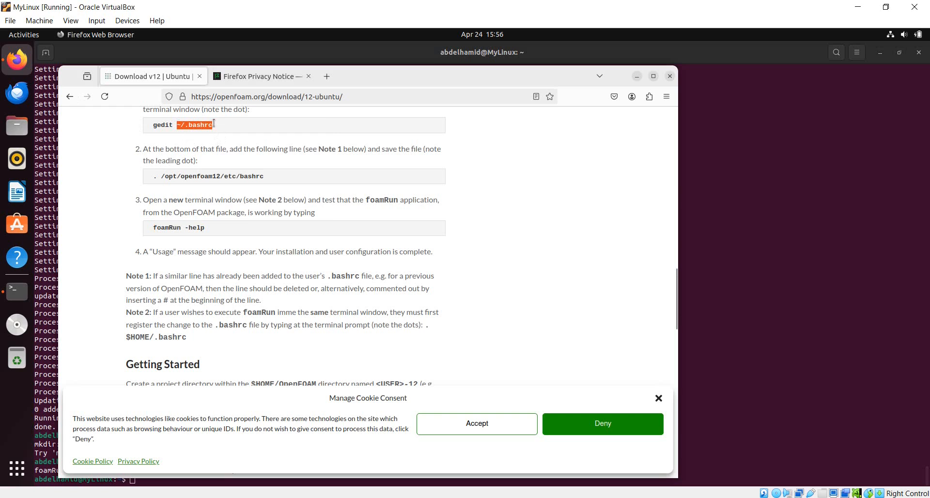
{"action": "right_click", "coordinate": [208, 126]}
{"action": "left_click", "coordinate": [247, 137]}
Minimize the browser and reload the shell configuration in the terminal with source ~/.bashrc, using the copied path.
{"action": "left_click", "coordinate": [637, 76]}
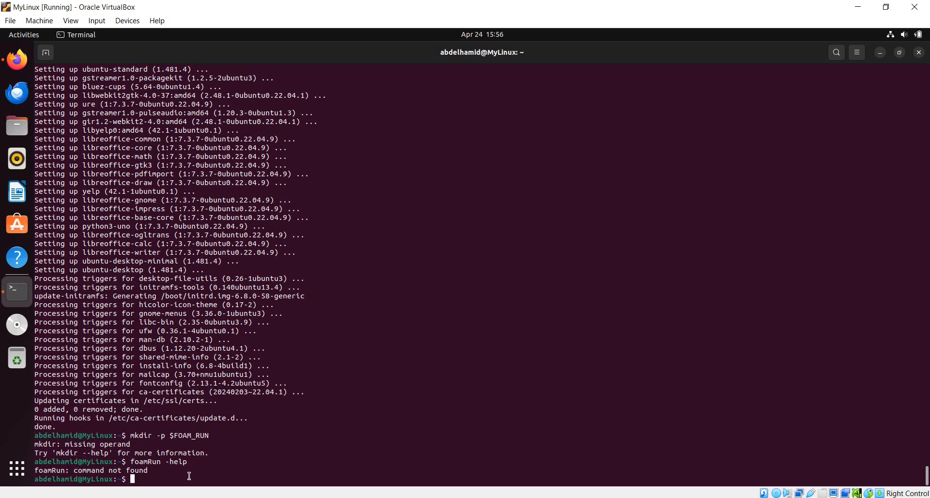
{"action": "type", "text": "source"}
{"action": "right_click", "coordinate": [172, 483]}
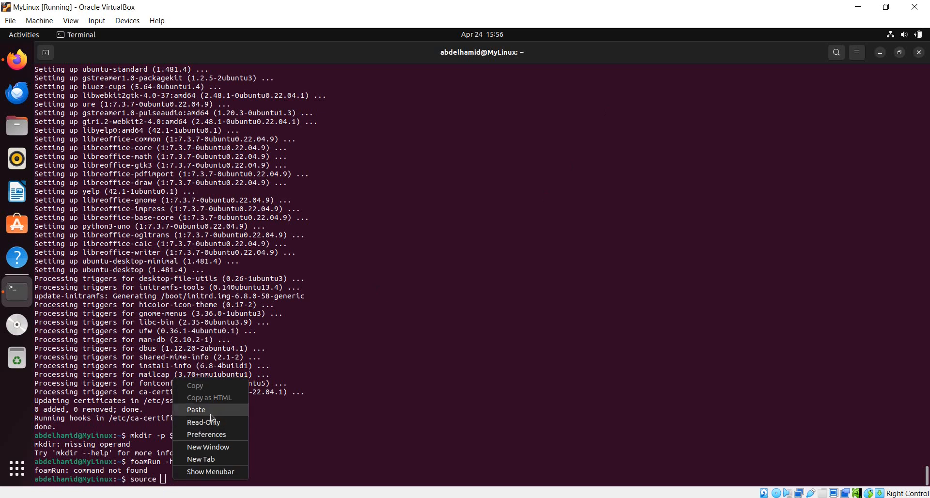
{"action": "left_click", "coordinate": [211, 416]}
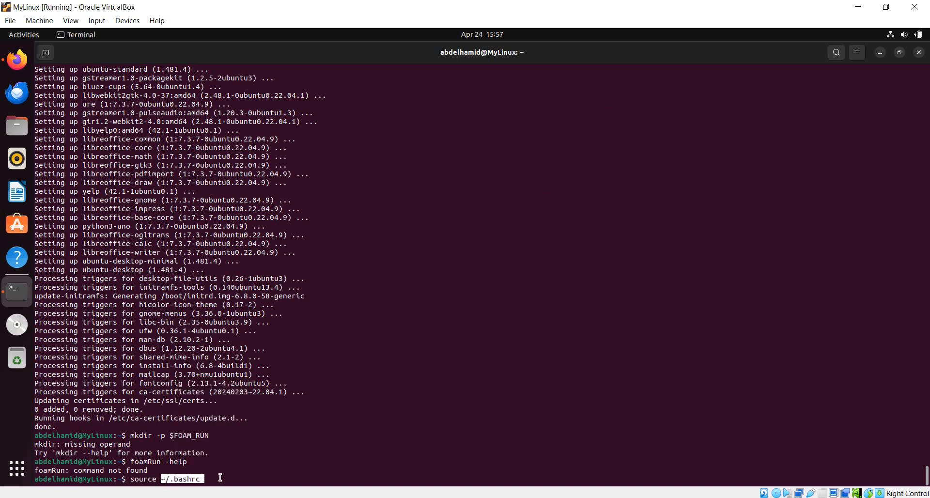
{"action": "key", "text": "BackSpace"}
{"action": "key", "text": "Return"}
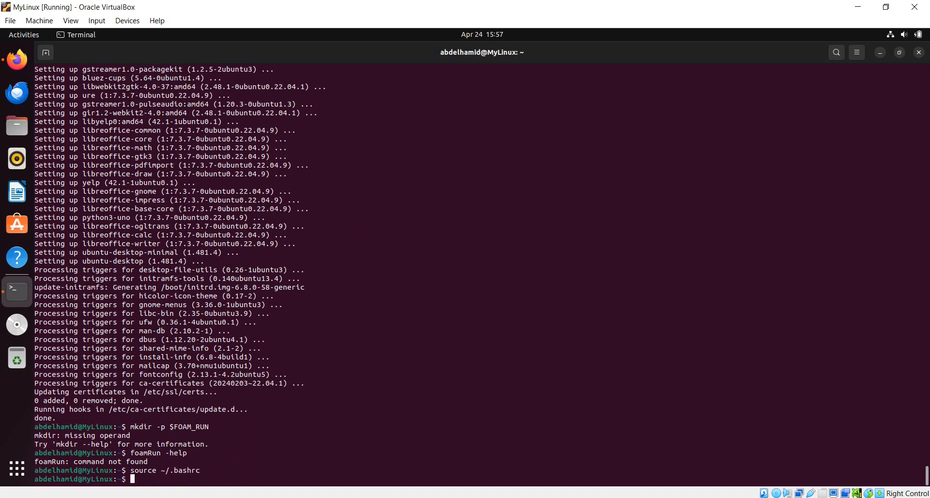
Rerun foamRun -help from the command history to test the OpenFOAM installation.
{"action": "key", "text": "Up"}
{"action": "key", "text": "Up"}
{"action": "key", "text": "Return"}
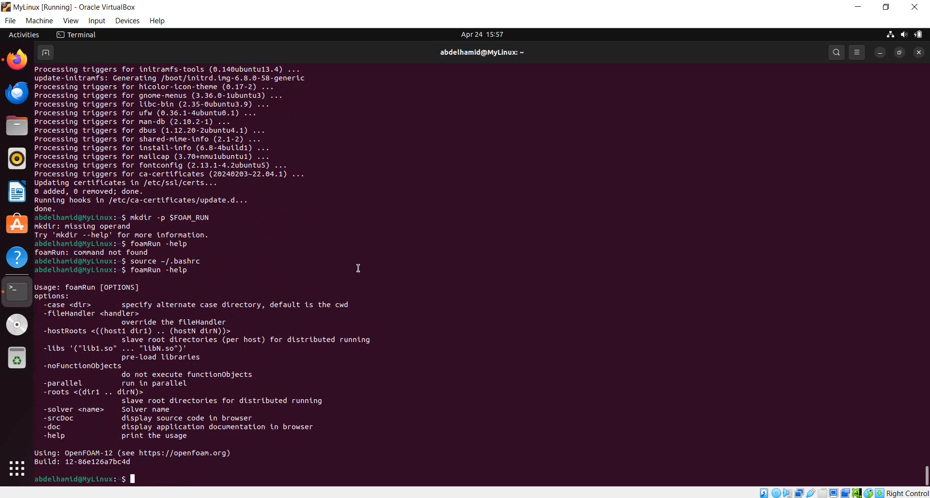
Recall the earlier mkdir -p $FOAM_RUN command from the history at the terminal prompt.
{"action": "key", "text": "Up"}
{"action": "key", "text": "Up"}
{"action": "key", "text": "Down"}
{"action": "key", "text": "Up"}
{"action": "key", "text": "Up"}
{"action": "key", "text": "Up"}
Check the recalled mkdir command against the Getting Started section in Firefox, then close the browser and run the command.
{"action": "left_click", "coordinate": [17, 61]}
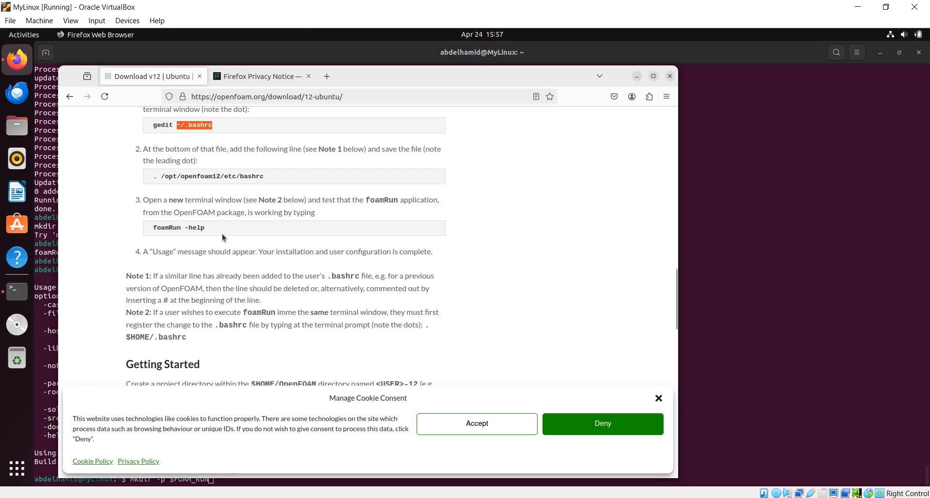
{"action": "scroll", "coordinate": [223, 243], "scroll_direction": "up", "scroll_amount": 5}
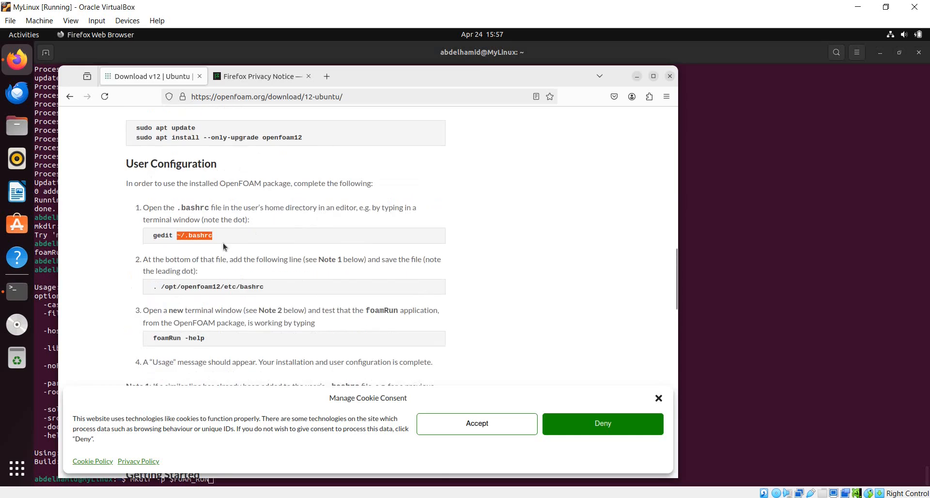
{"action": "scroll", "coordinate": [223, 243], "scroll_direction": "down", "scroll_amount": 10}
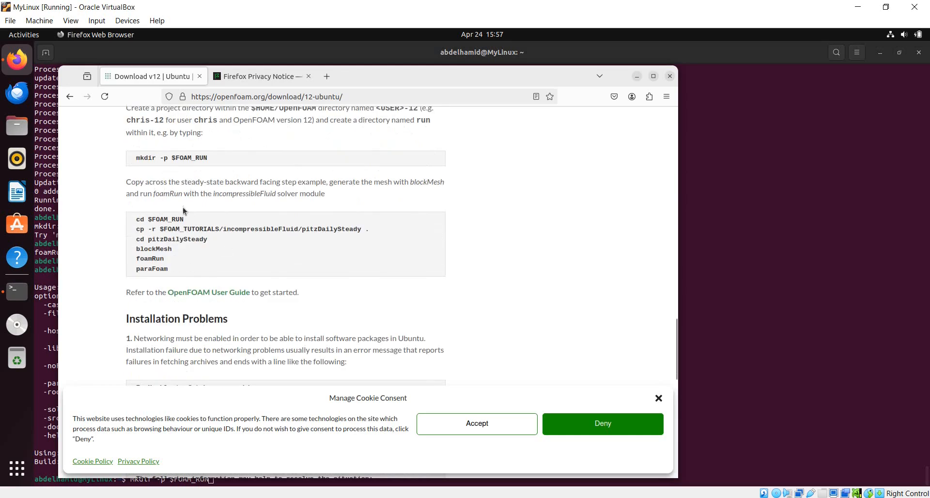
{"action": "left_click_drag", "start_coordinate": [134, 157], "coordinate": [214, 159]}
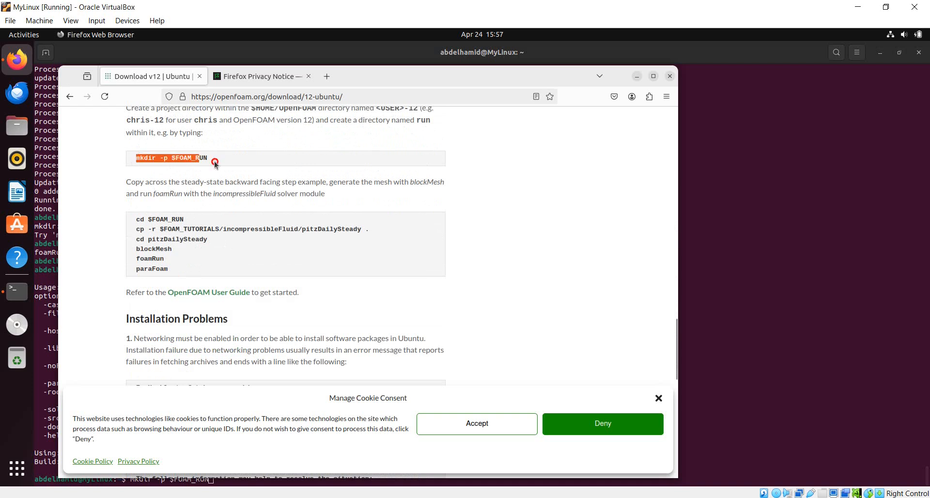
{"action": "left_click", "coordinate": [670, 76]}
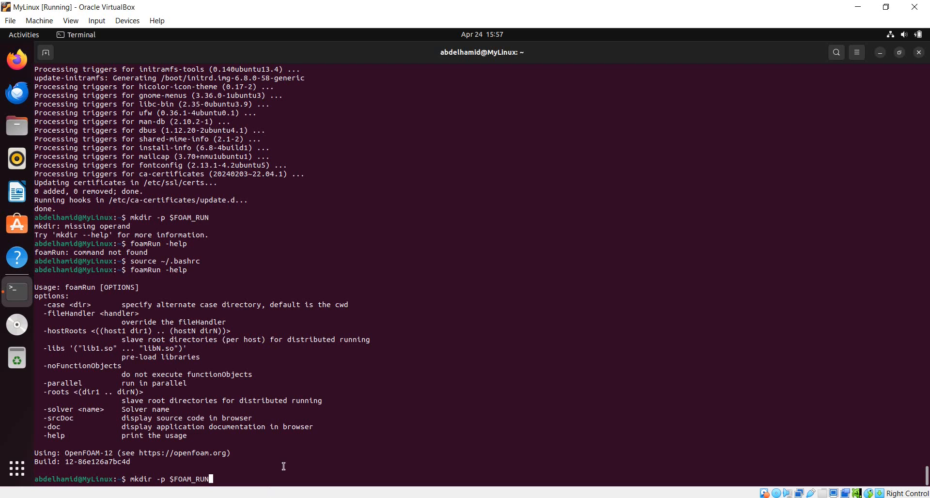
{"action": "key", "text": "Return"}
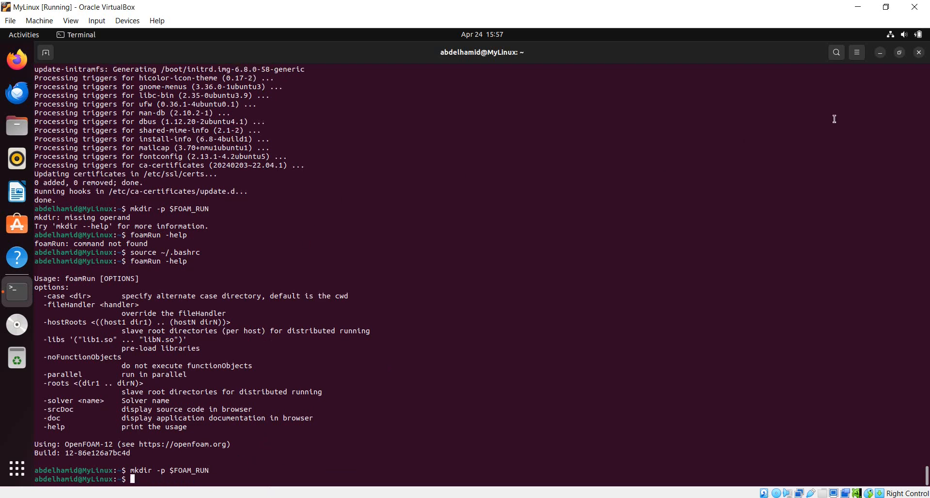
Close the terminal and open the Home folder from the desktop in a maximized file manager window.
{"action": "left_click", "coordinate": [919, 52]}
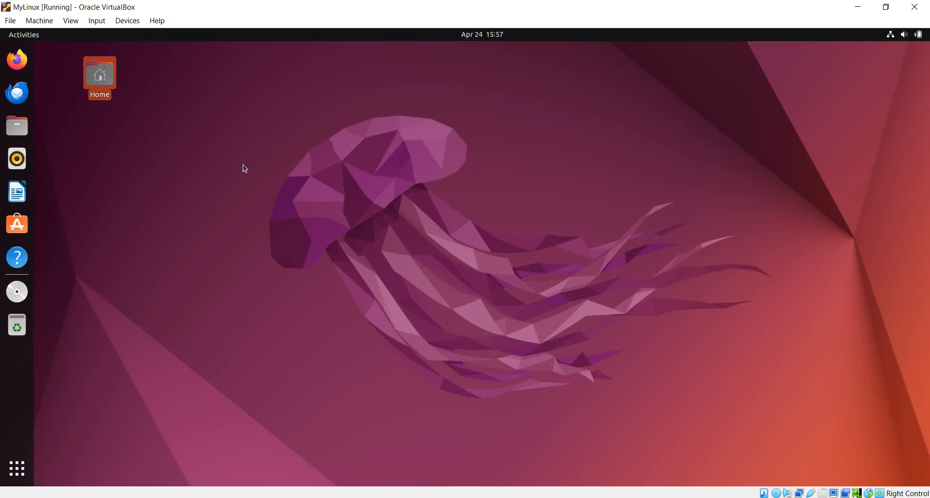
{"action": "double_click", "coordinate": [101, 75]}
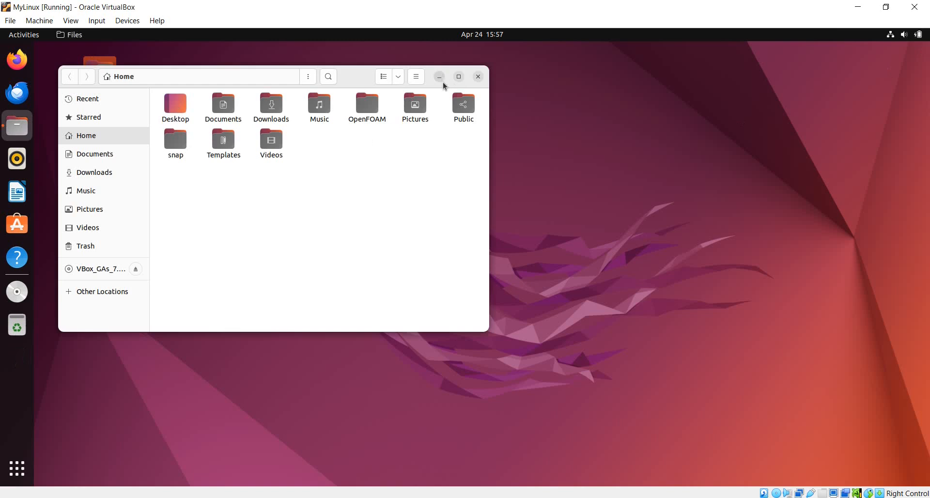
{"action": "left_click", "coordinate": [458, 77]}
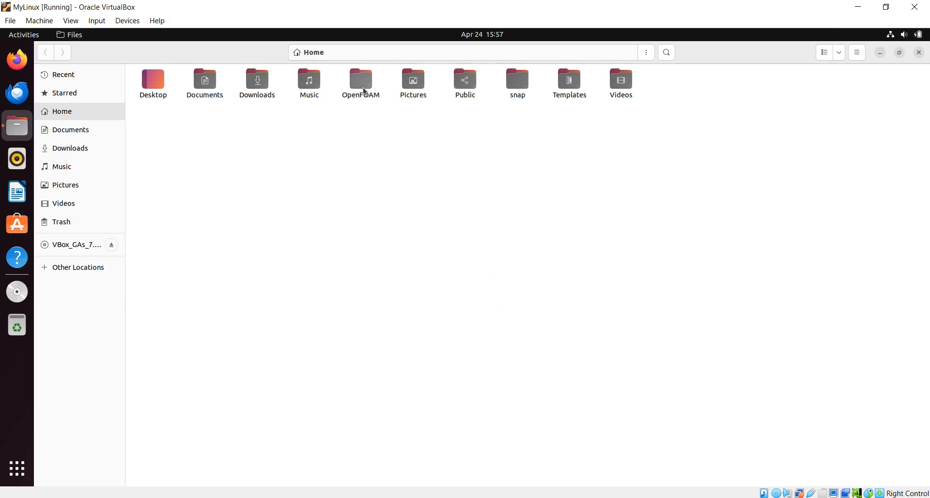